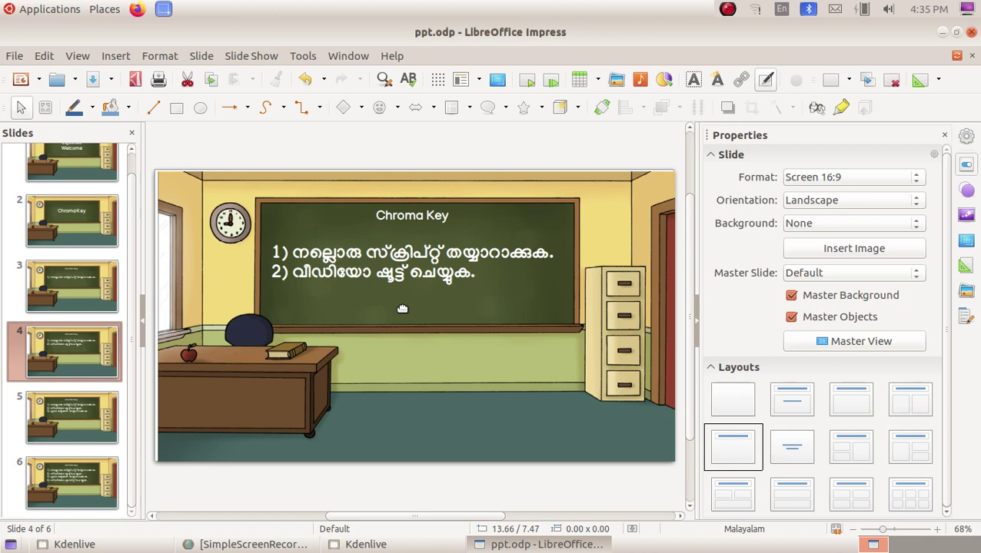
Step: Duplicate slide 4 of the presentation
click(260, 65)
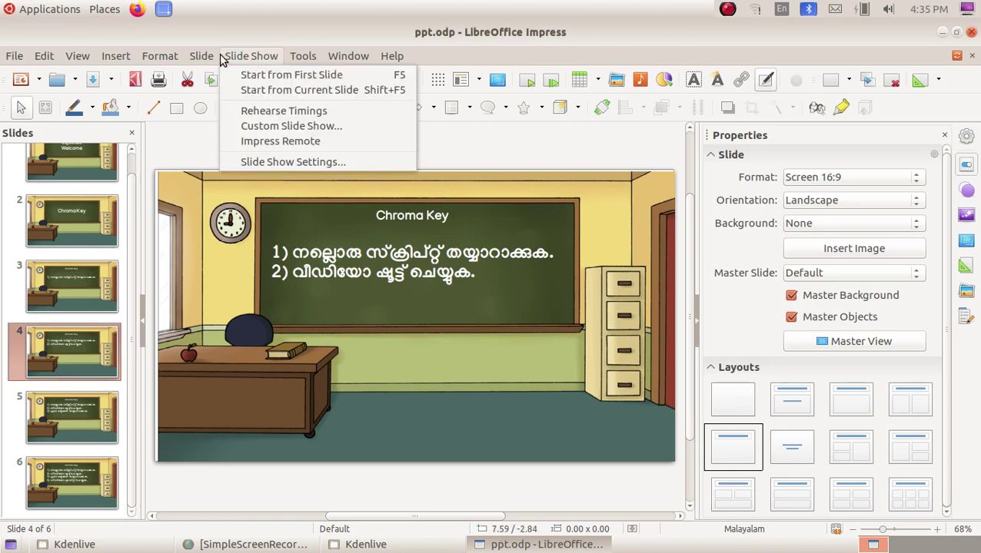
mouse_move(212, 65)
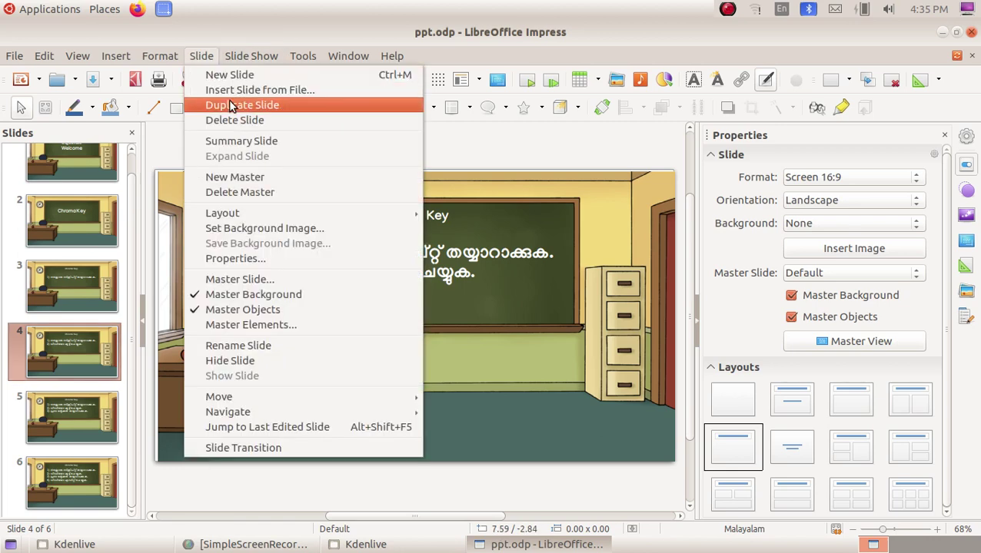
click(223, 104)
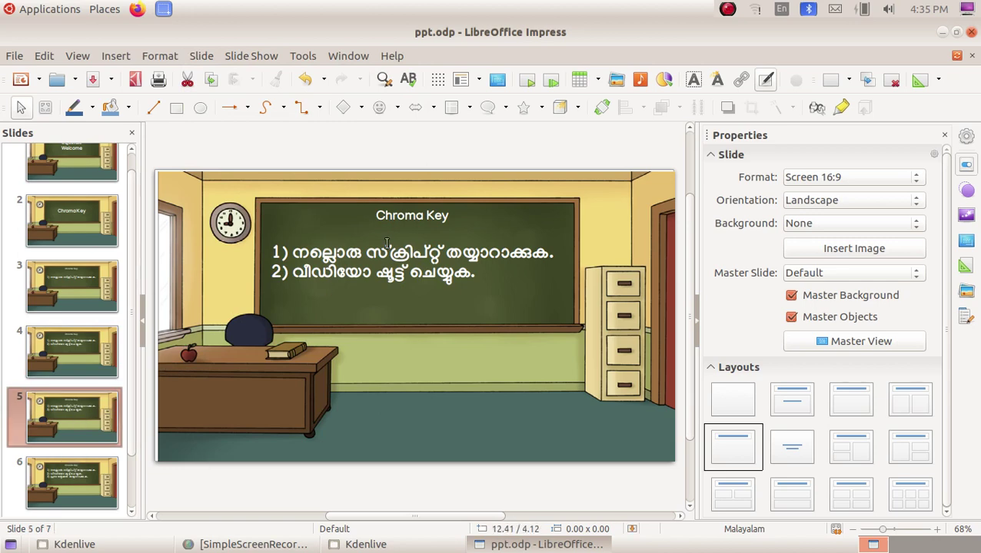
Step: Delete the numbered text and the Chroma Key title from the duplicated slide, leaving an empty blackboard
click(458, 252)
key(Delete)
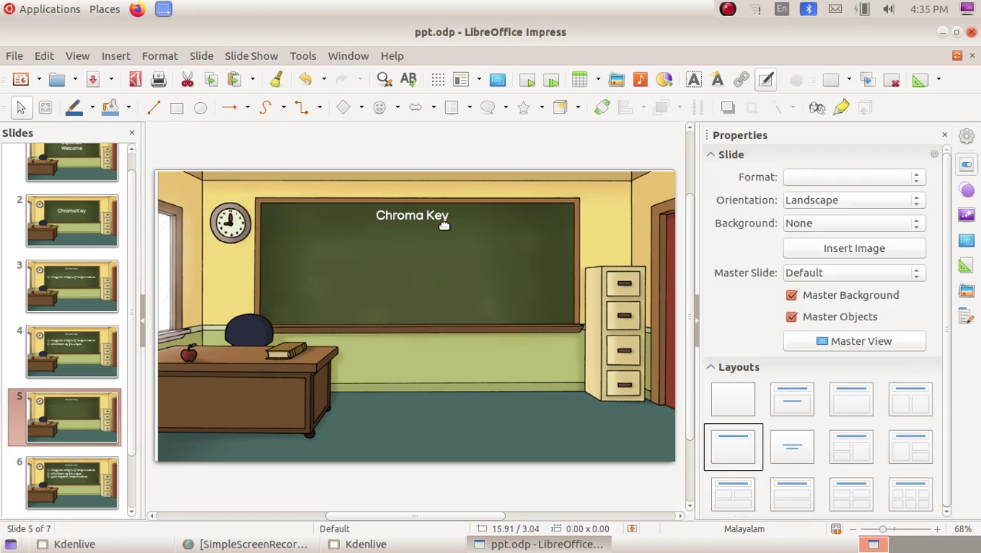
click(450, 218)
key(Escape)
key(Delete)
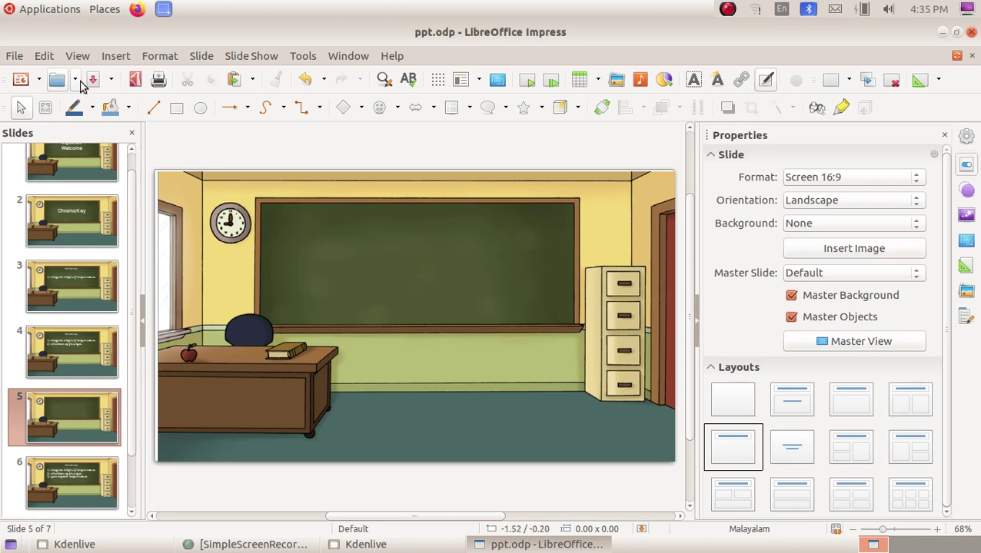
Step: Run the slide show from the Welcome slide through to its end, capturing a screenshot of each slide, and exit it
scroll(83, 272, up, 1)
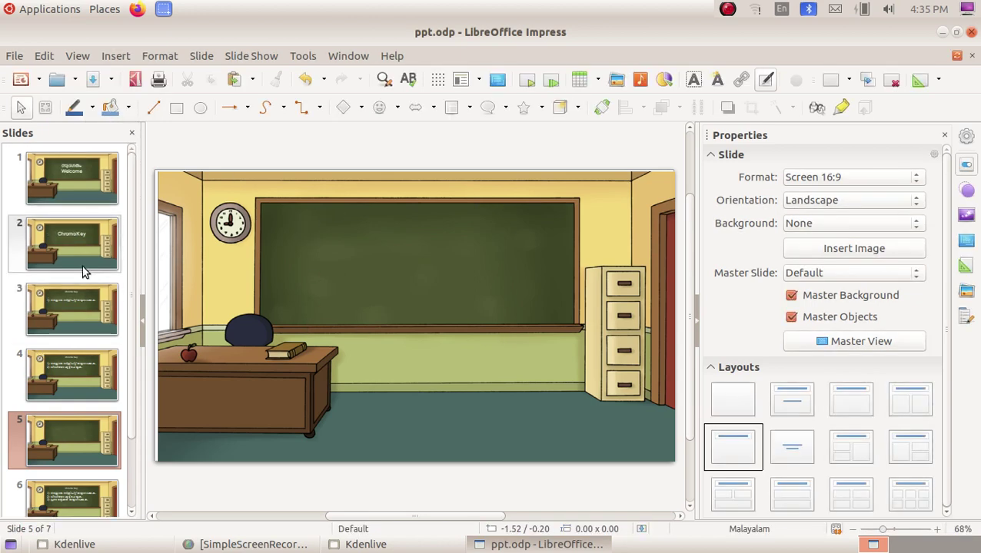
click(90, 183)
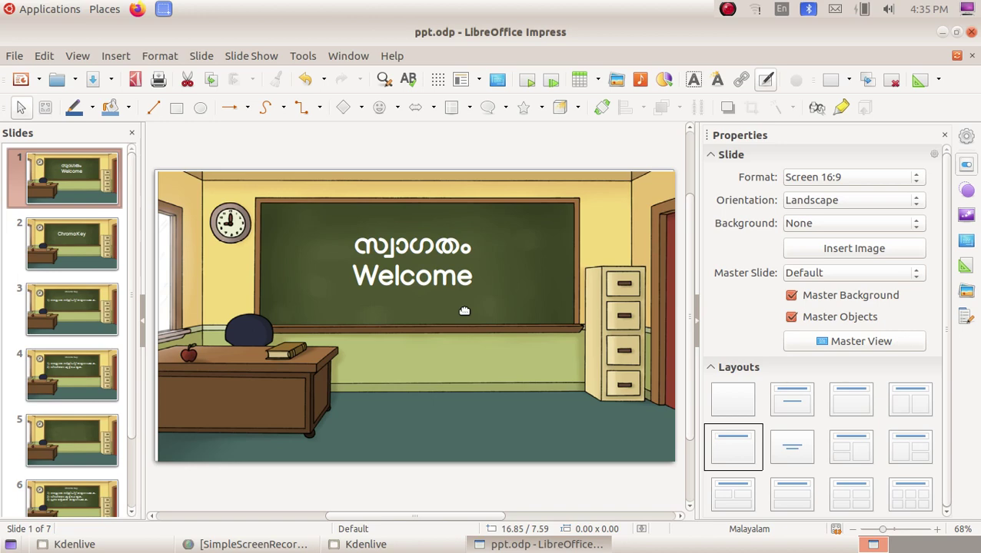
key(F5)
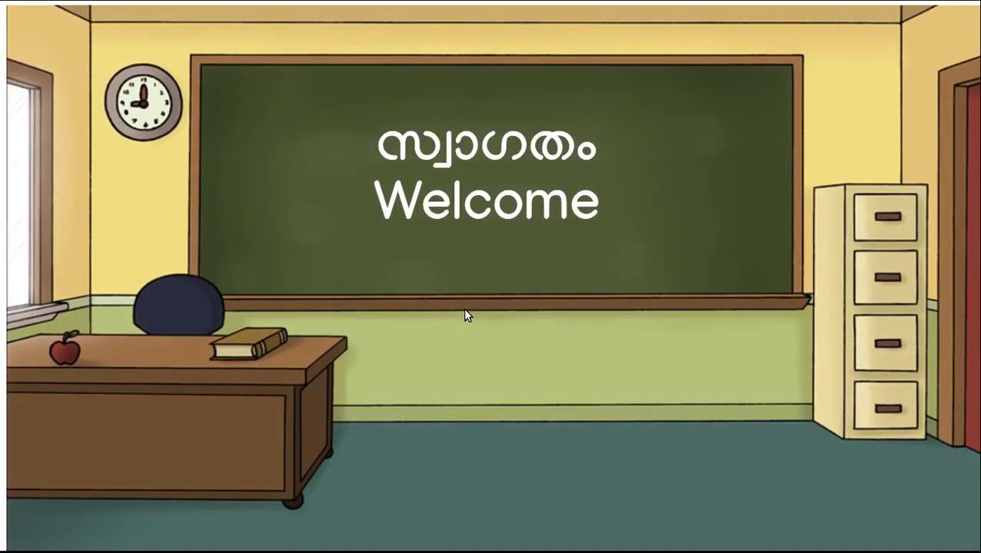
key(Right)
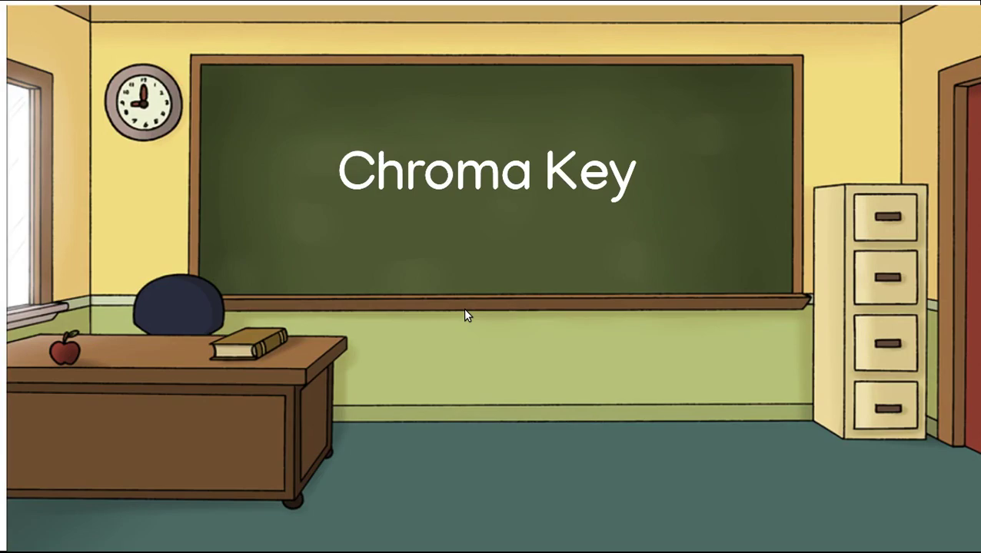
key(Right)
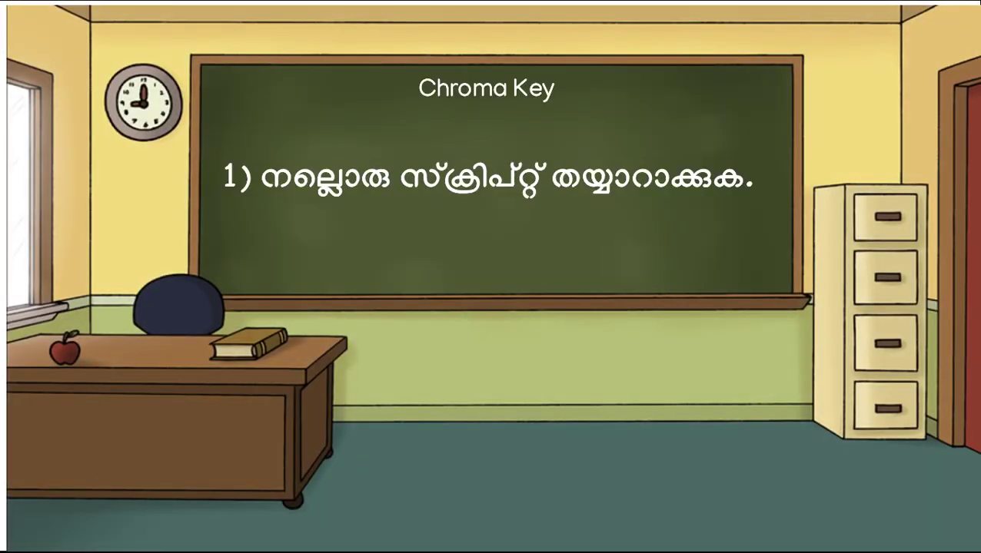
key(Right)
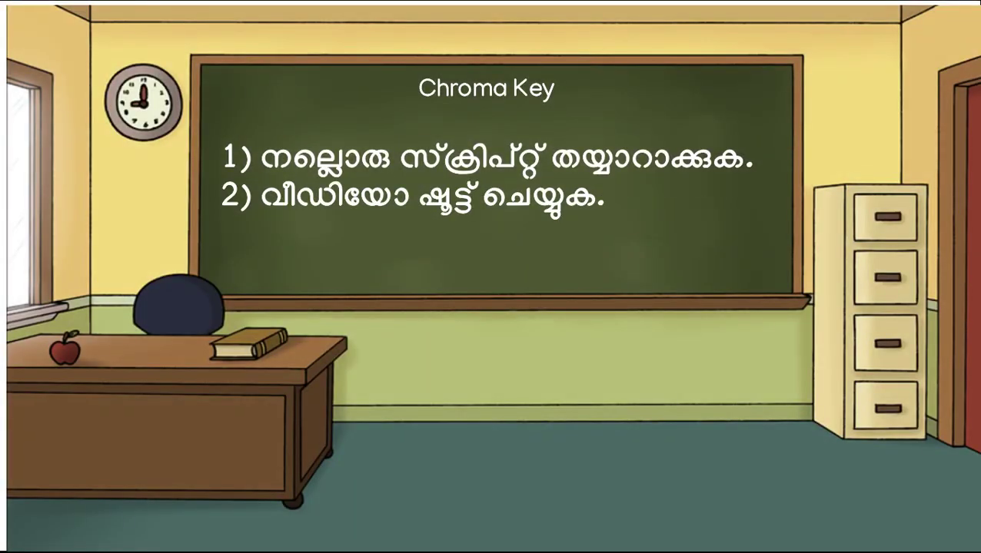
key(Right)
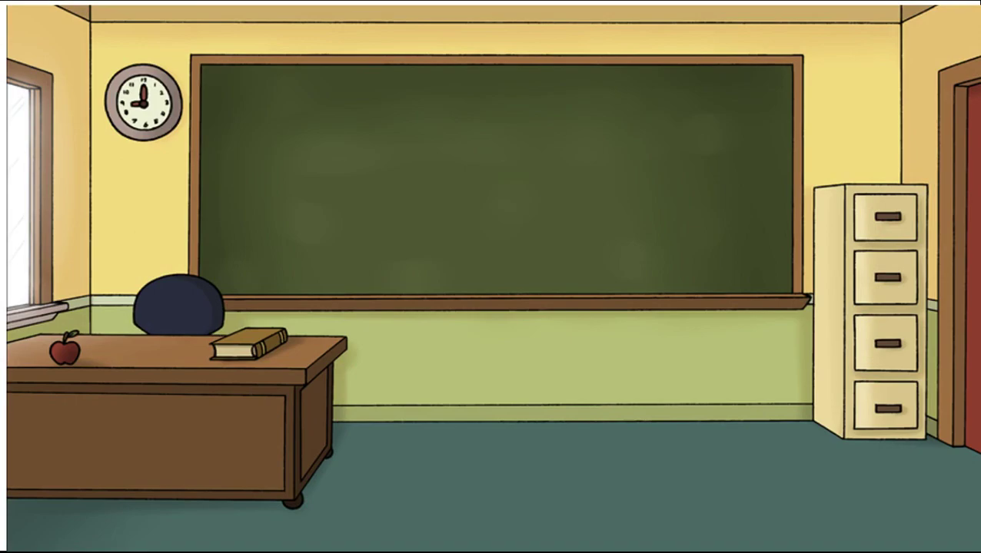
key(Right)
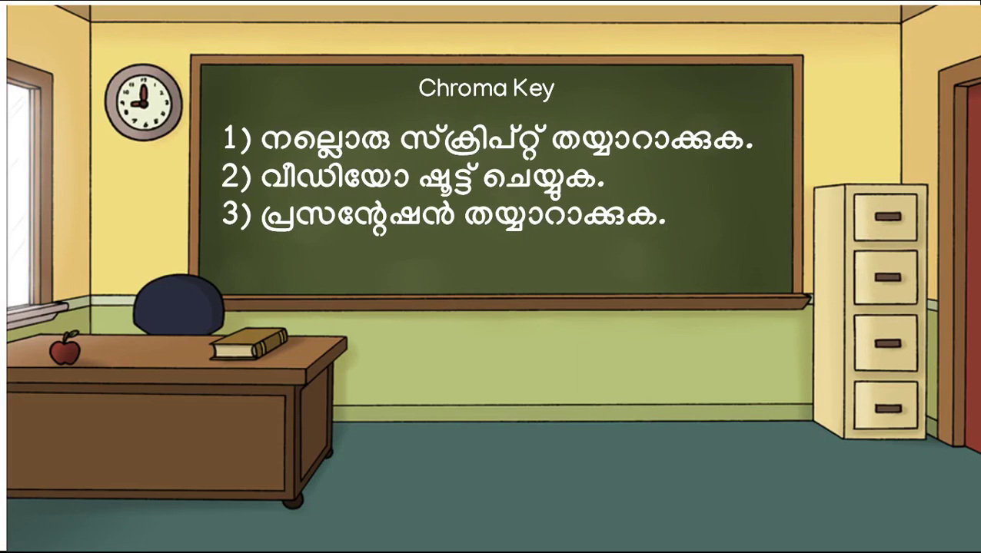
key(Right)
key(Right)
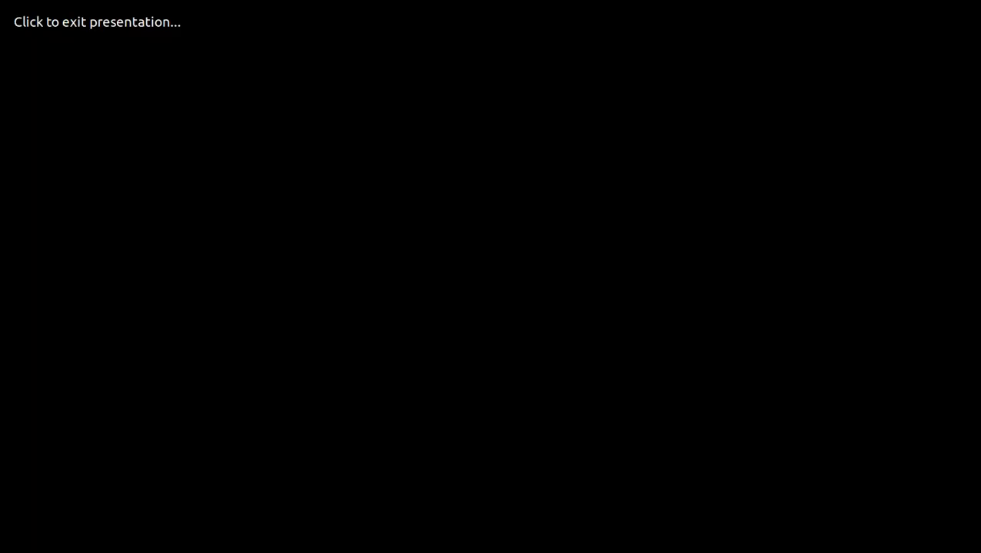
key(Right)
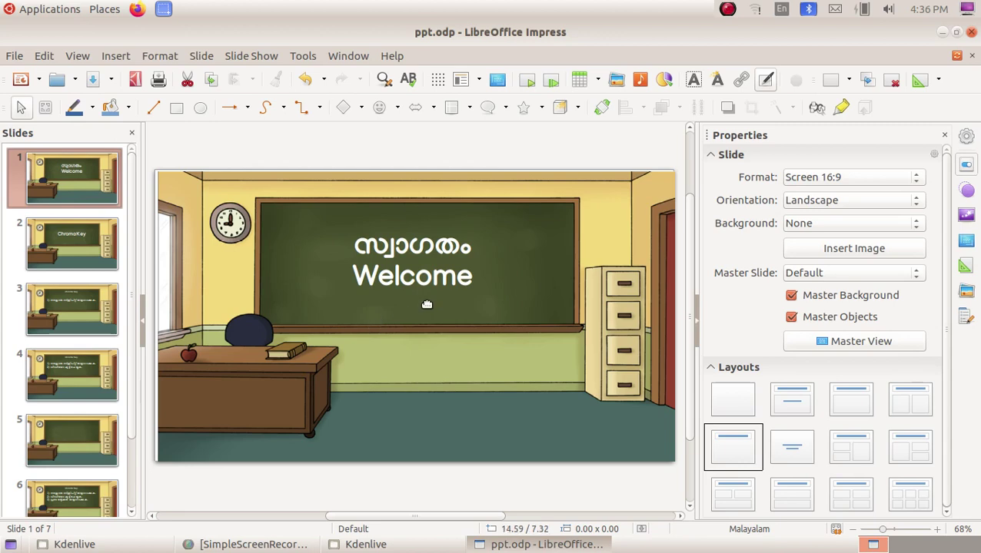
Step: Switch to the file manager's Pictures folder and preview the first slide screenshot, ending in 16-35-59.png
click(106, 10)
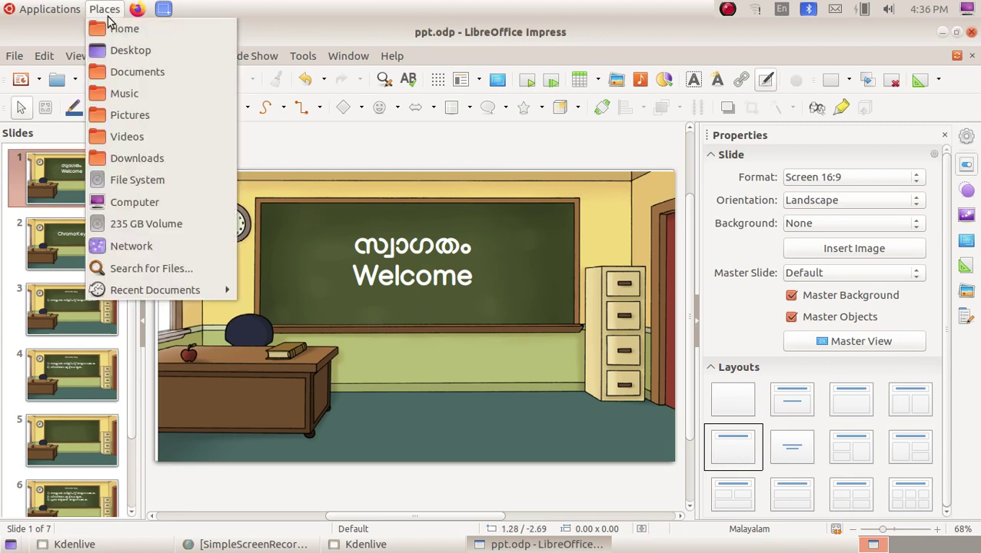
click(146, 111)
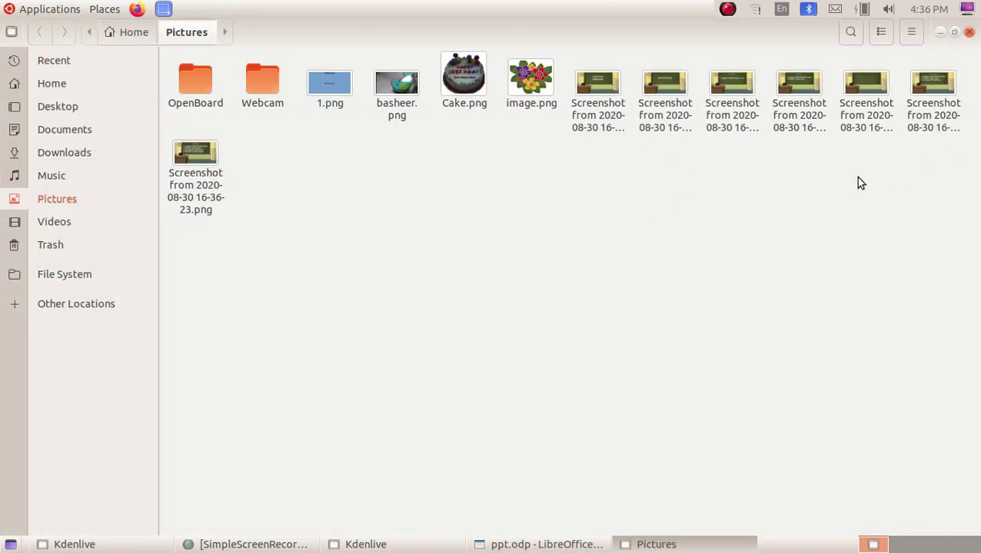
click(609, 130)
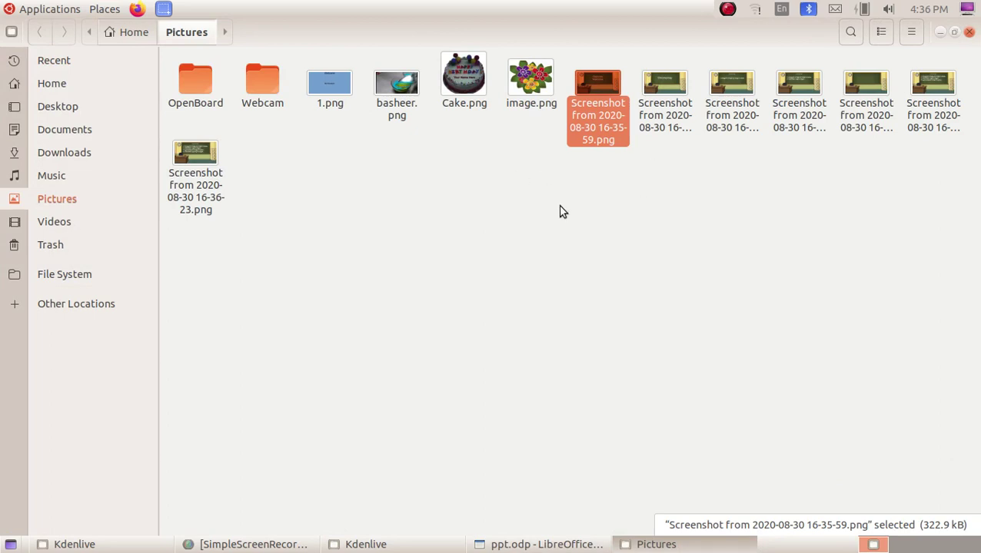
click(599, 167)
double_click(599, 114)
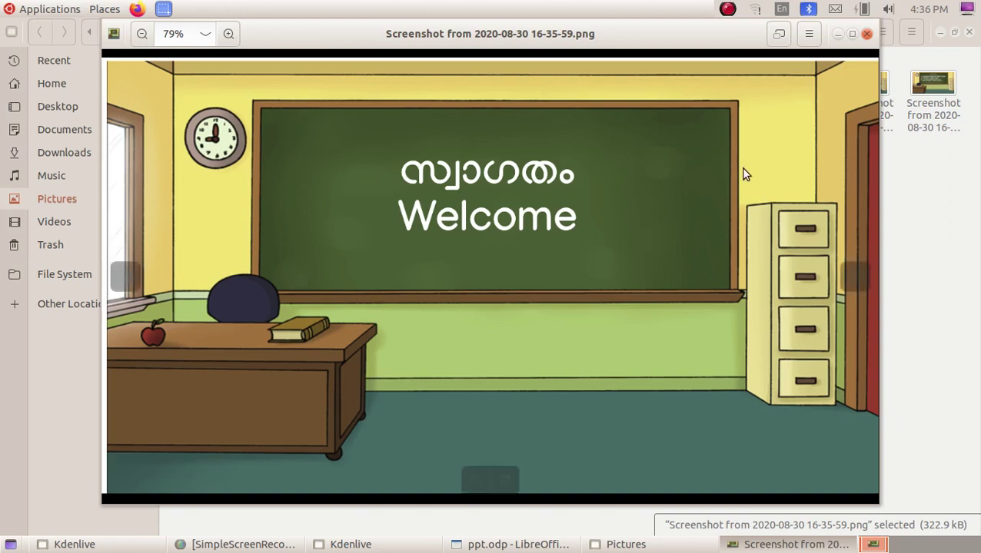
click(864, 35)
click(683, 185)
Step: Try to rename the first slide screenshot as 1.png
click(622, 135)
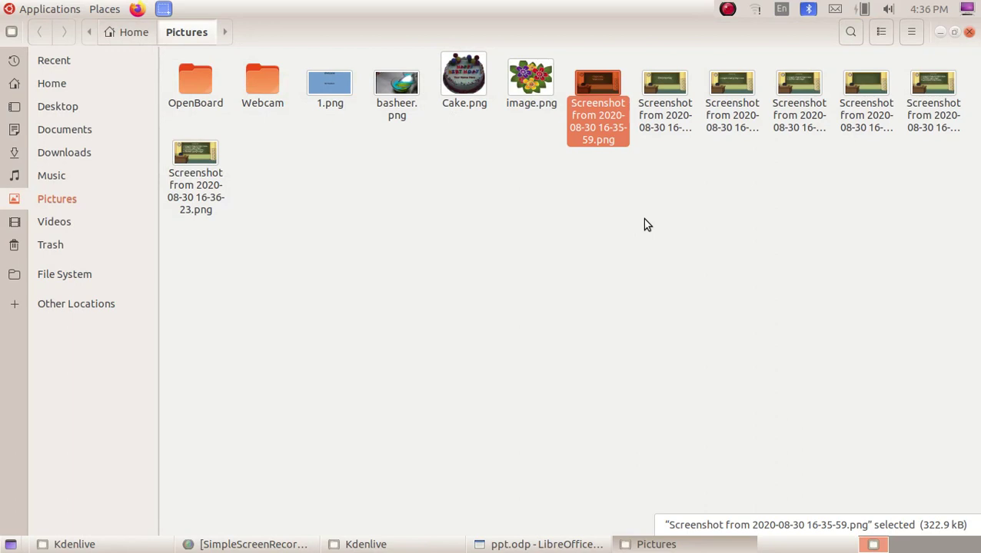
key(F2)
text(1)
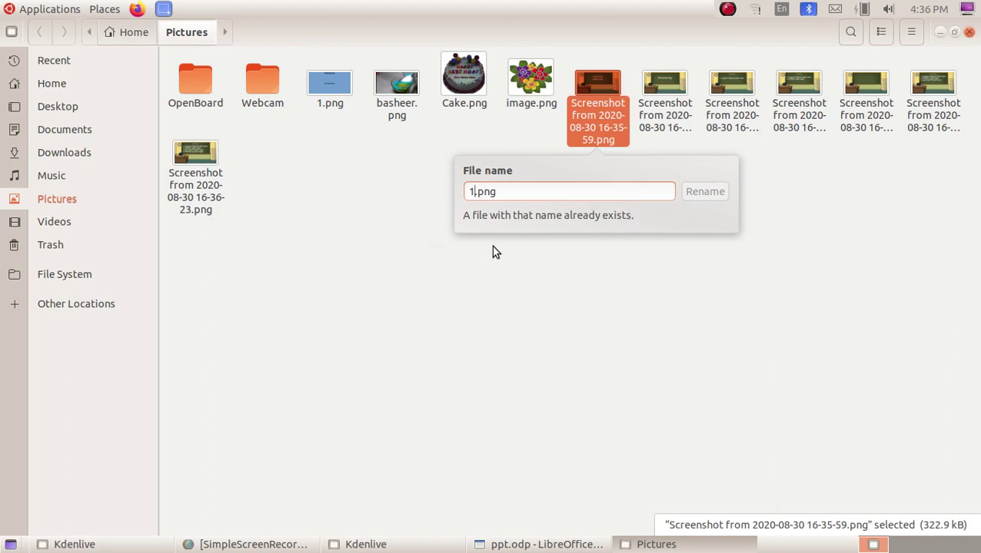
click(326, 162)
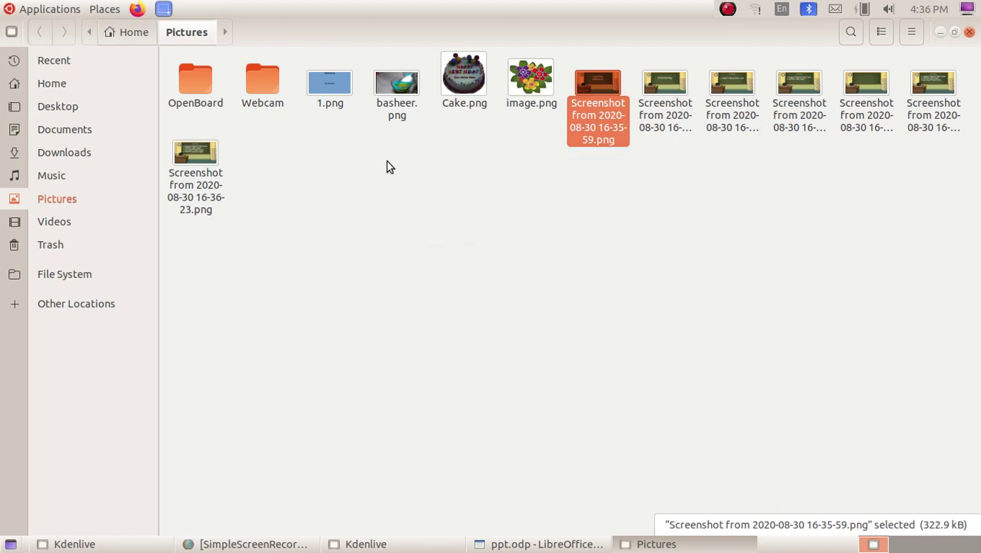
Step: Rename the existing blue image 1.png as 3331.png
right_click(339, 105)
click(396, 224)
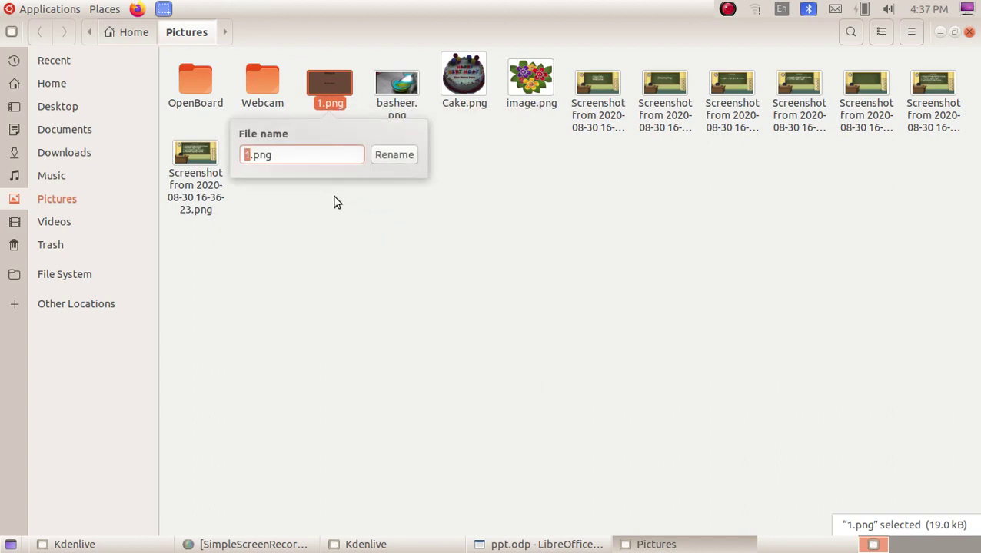
click(248, 155)
text(333)
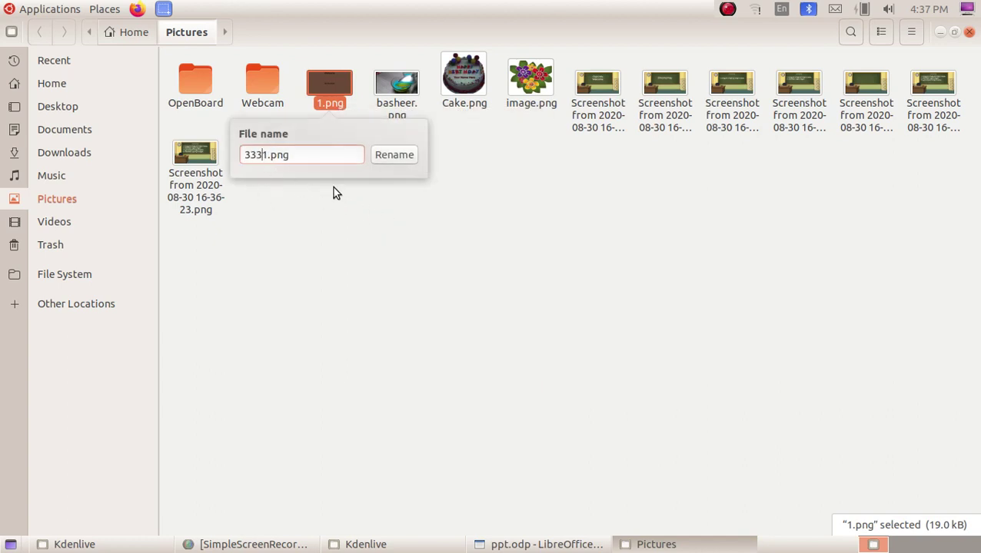
click(394, 154)
Step: Rename the slide screenshot ending in 16-35-59 as 1.png
click(599, 107)
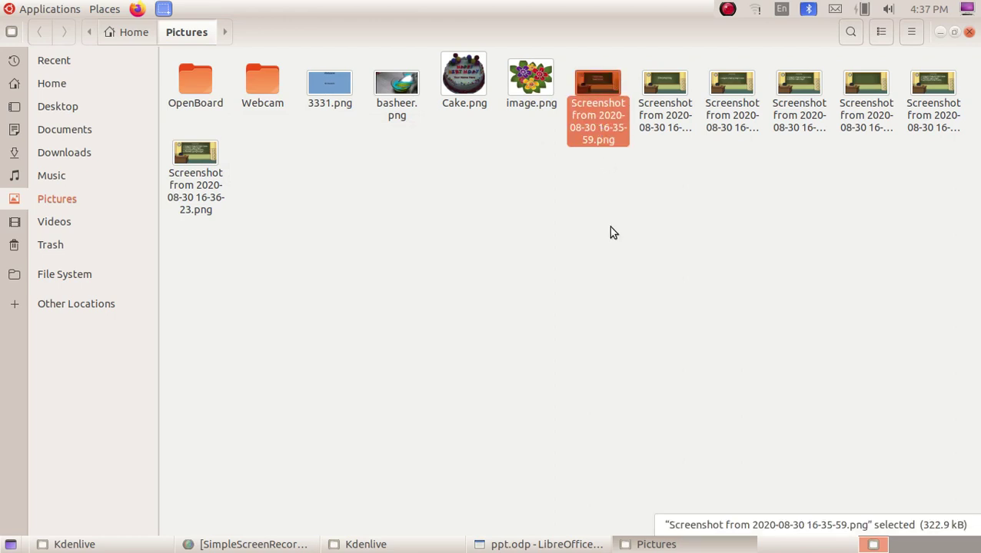
key(F2)
text(1)
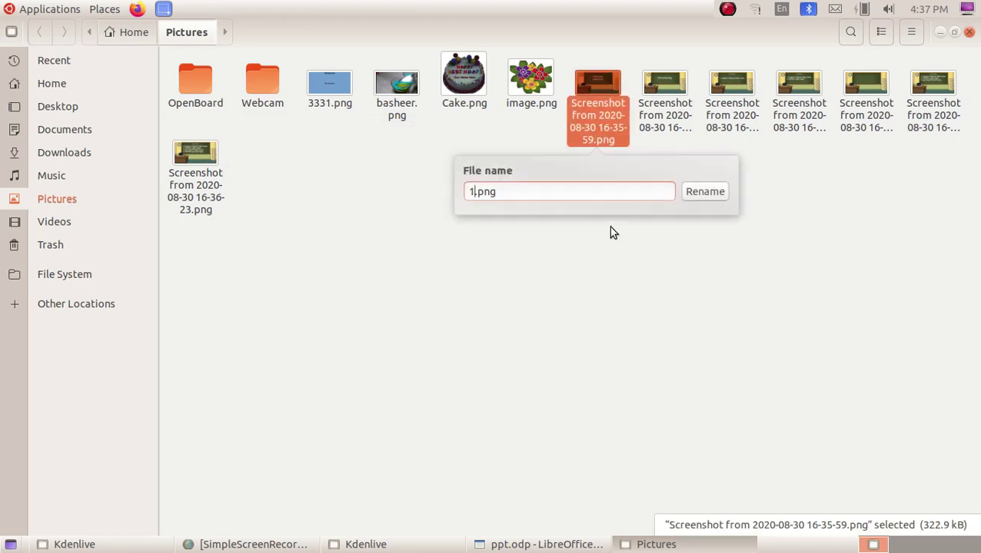
key(Return)
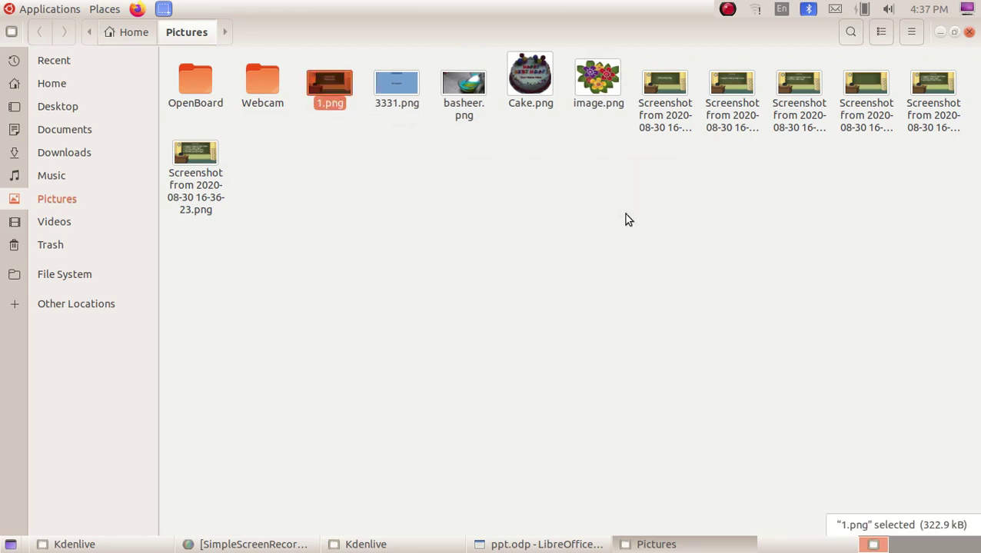
Step: Rename the screenshots ending in 16-36-03 and 16-36-06 as 2.png and 3.png
click(667, 123)
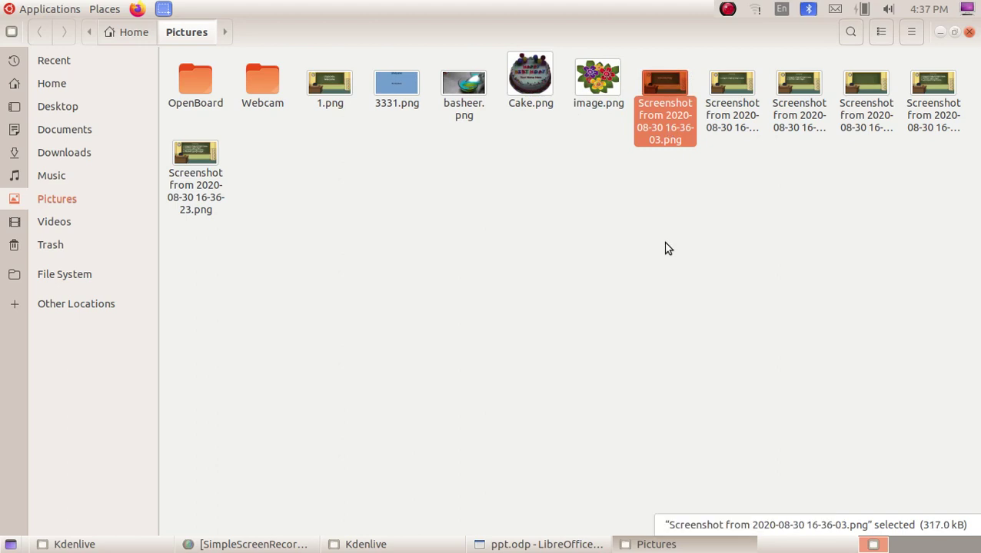
key(F2)
text(2)
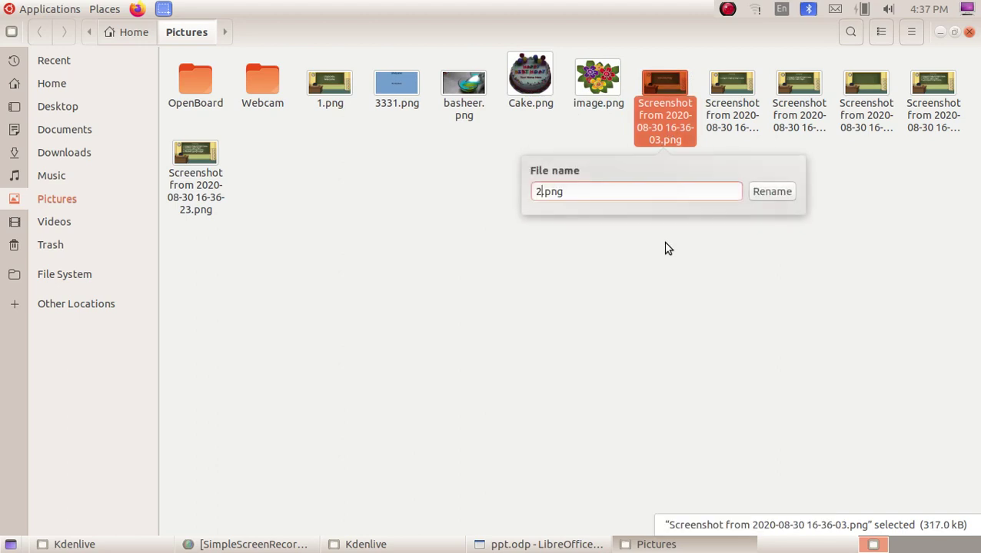
key(Return)
click(731, 117)
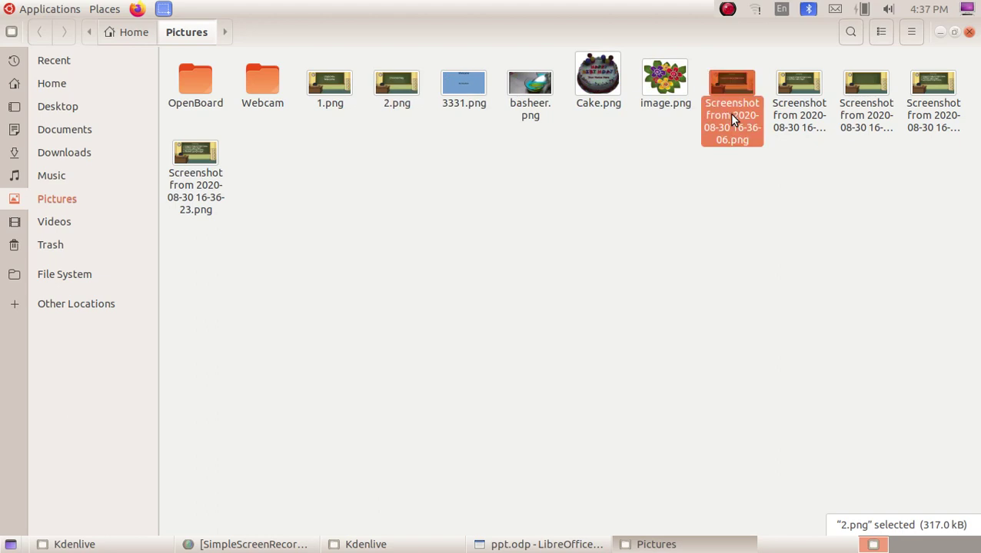
key(F2)
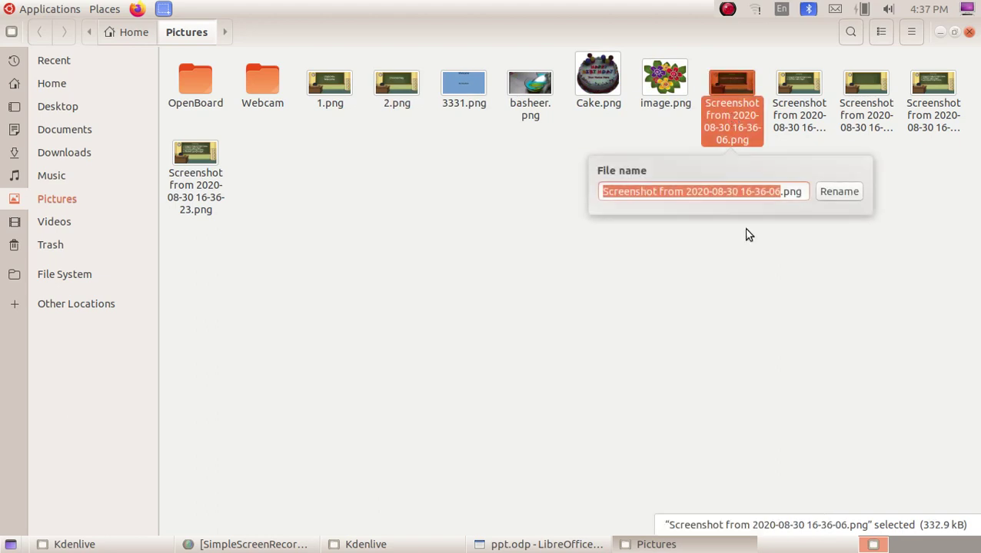
text(3)
key(Return)
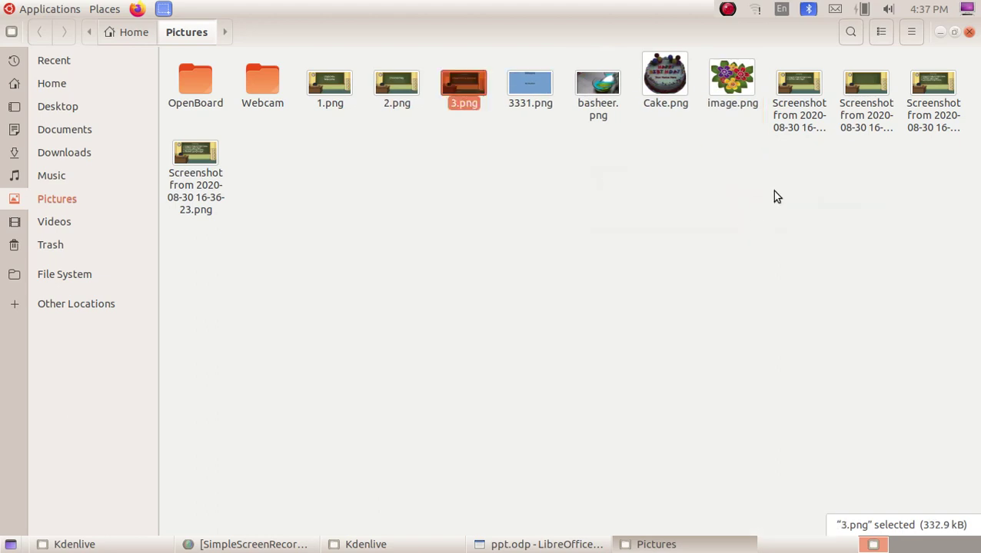
Step: Rename the remaining slide screenshots, in order from the one ending in 16-36-10, as 4.png through 7.png
click(790, 127)
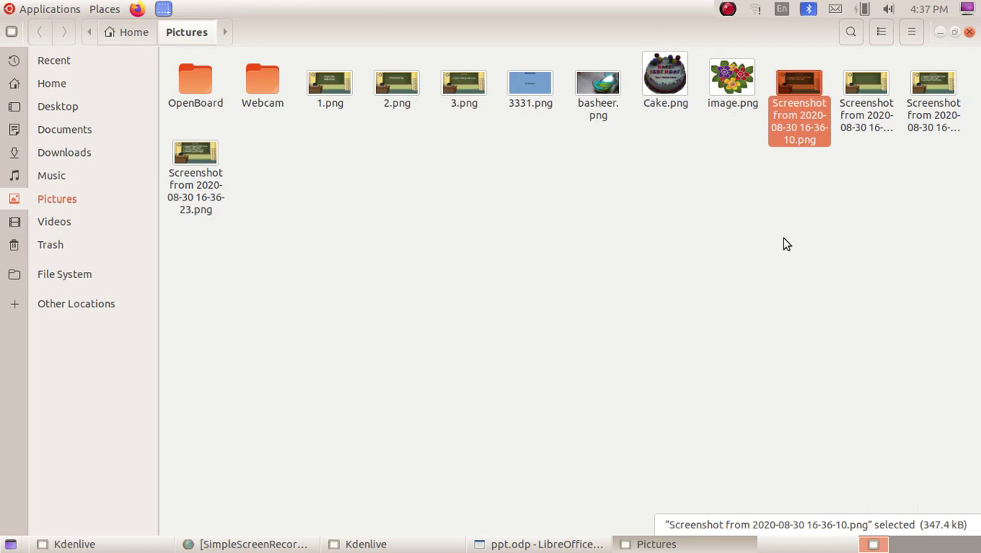
key(F2)
text(4)
key(Return)
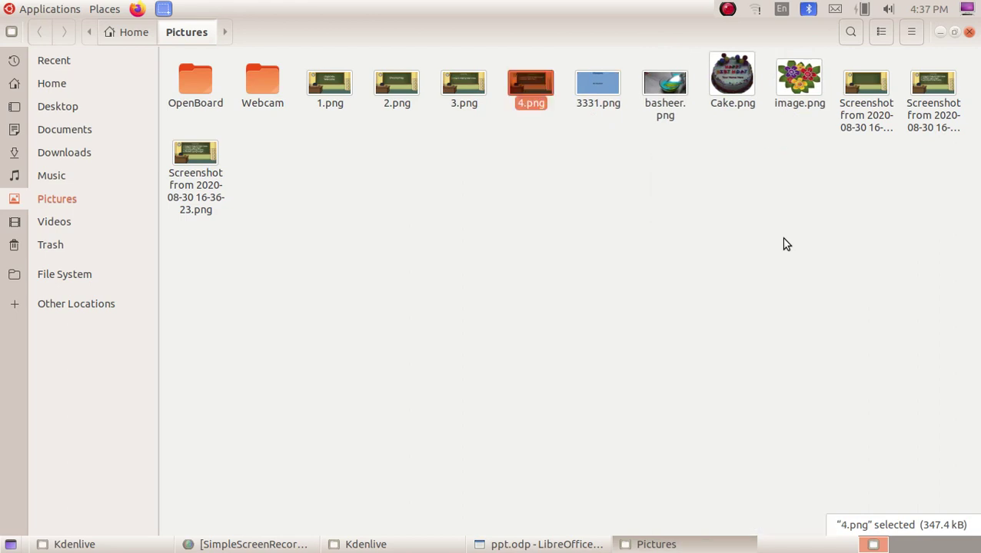
click(869, 135)
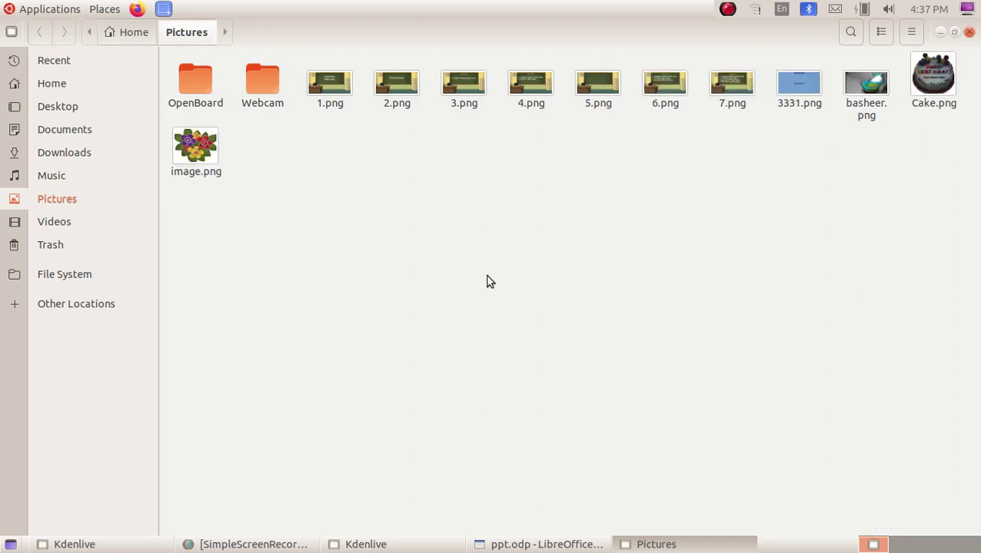
Step: Move the seven slide images, 1.png through 7.png, from the Pictures folder into the Kdenlive folder
drag(317, 141, 738, 84)
right_click(738, 84)
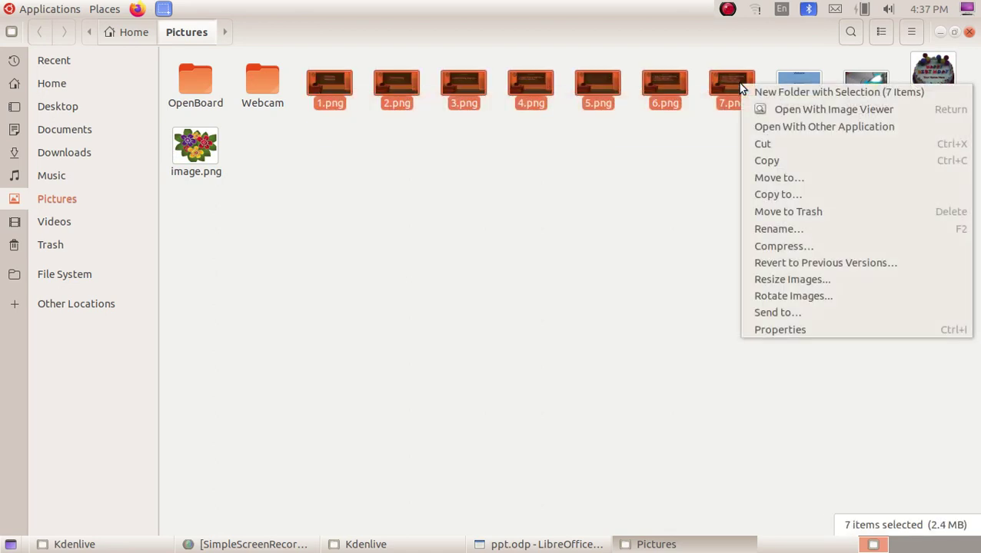
click(778, 145)
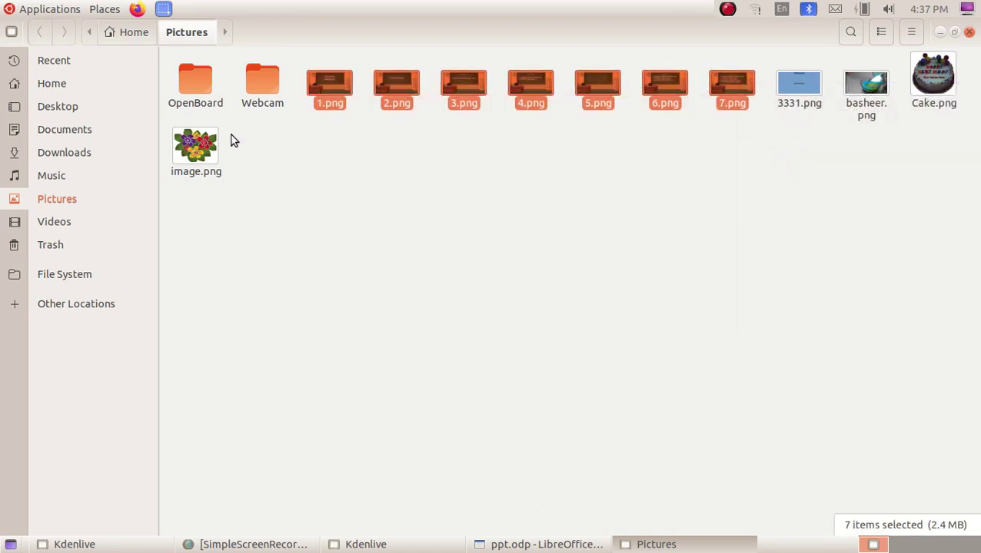
click(366, 543)
right_click(413, 189)
click(468, 237)
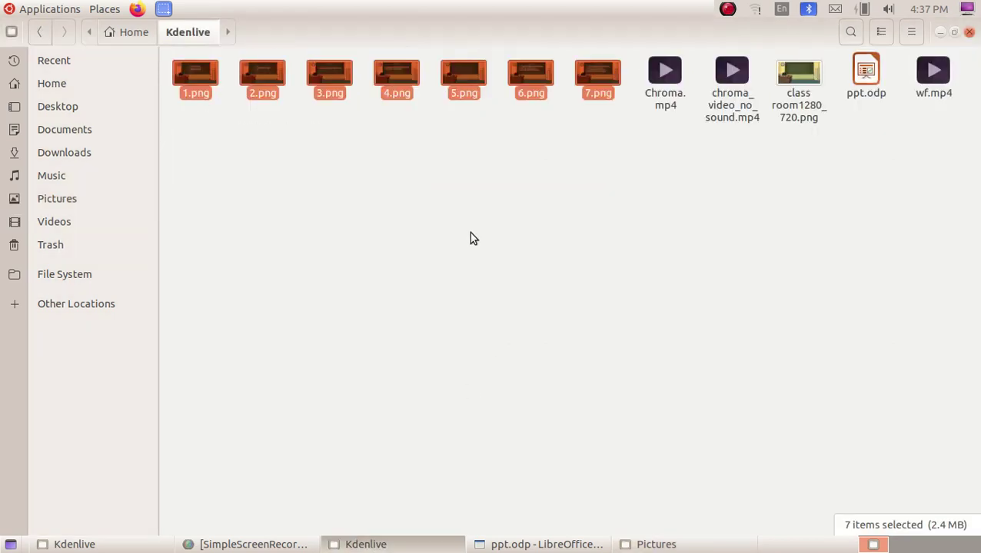
click(472, 236)
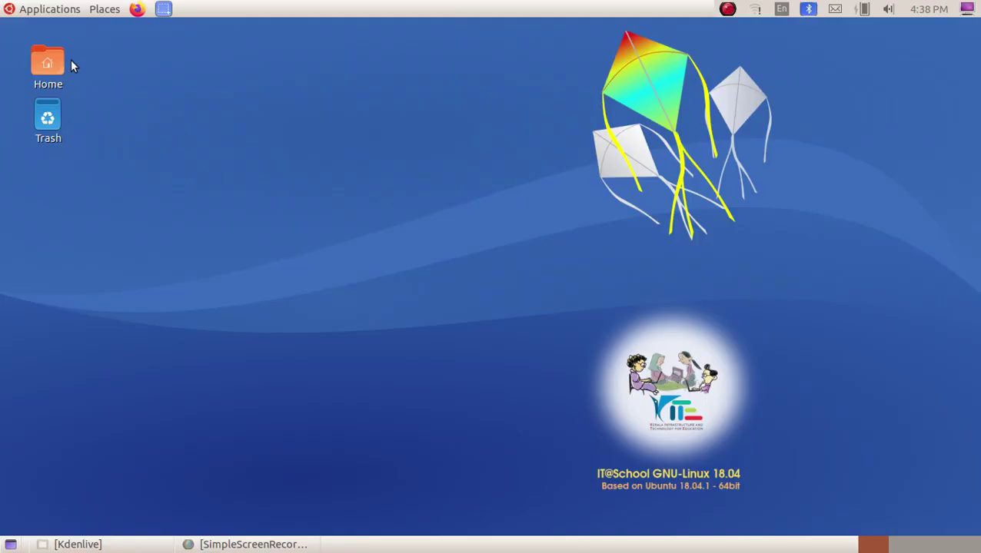
Step: Start the Kdenlive video editor with a new untitled project
click(35, 9)
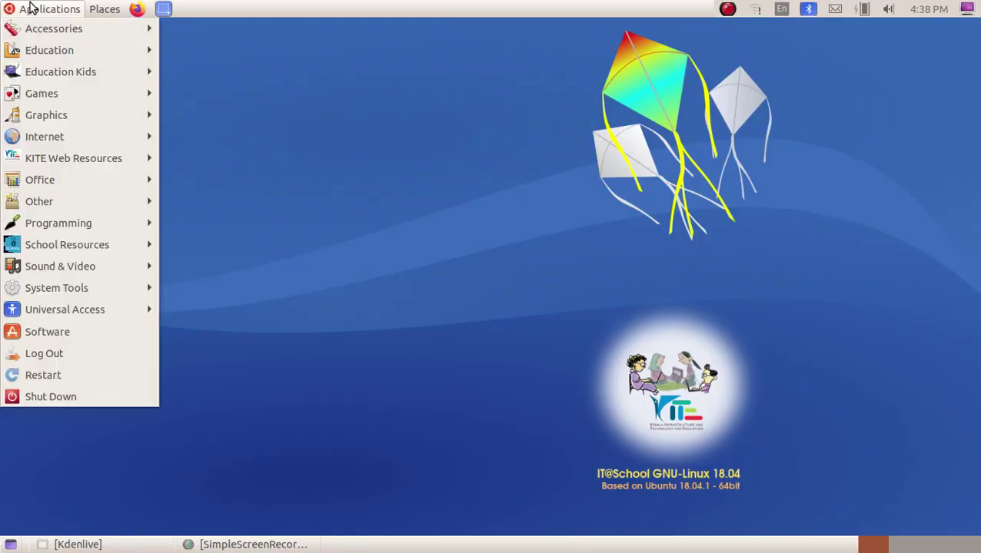
mouse_move(120, 266)
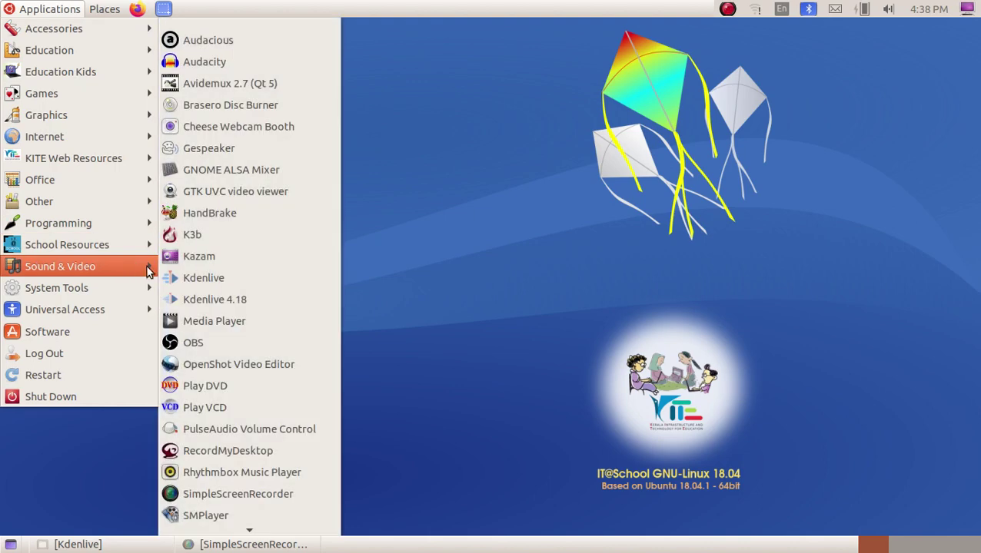
click(251, 276)
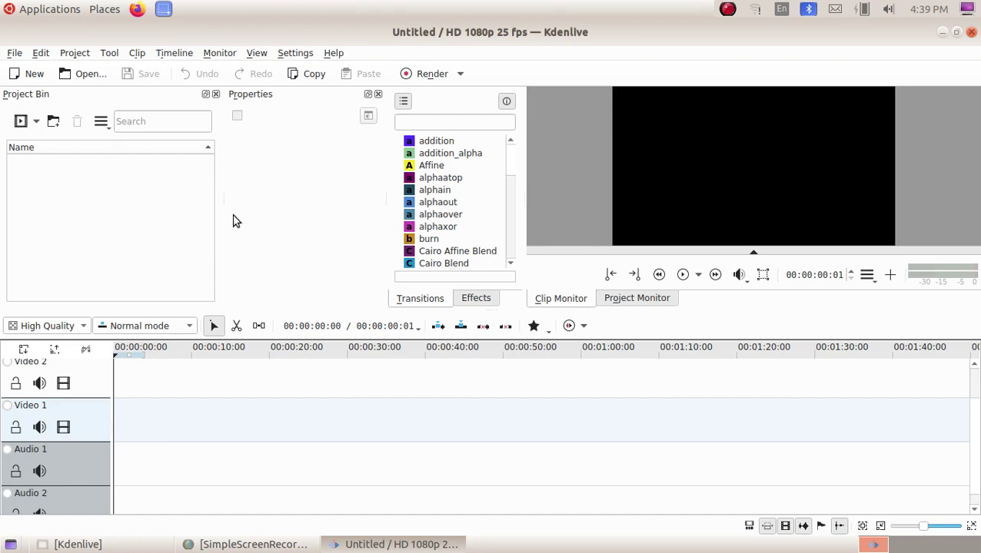
Step: Import Chroma.mp4 from the Kdenlive folder and place it at the start of the Video 2 track
click(37, 121)
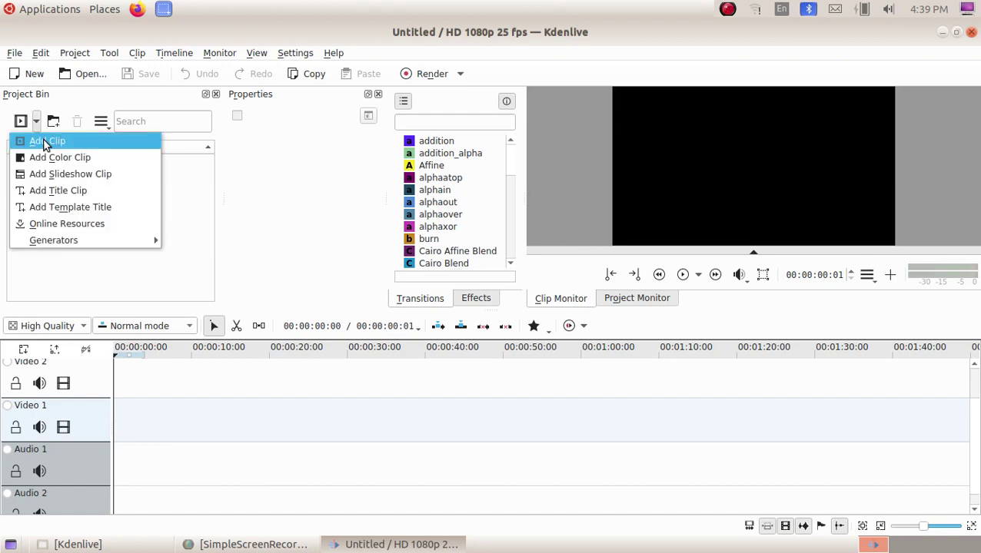
click(46, 141)
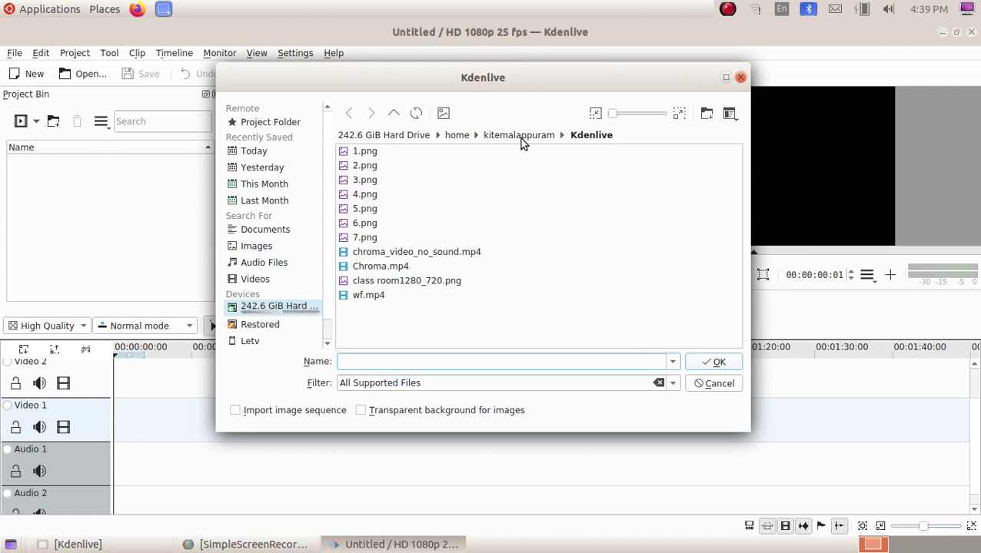
click(520, 137)
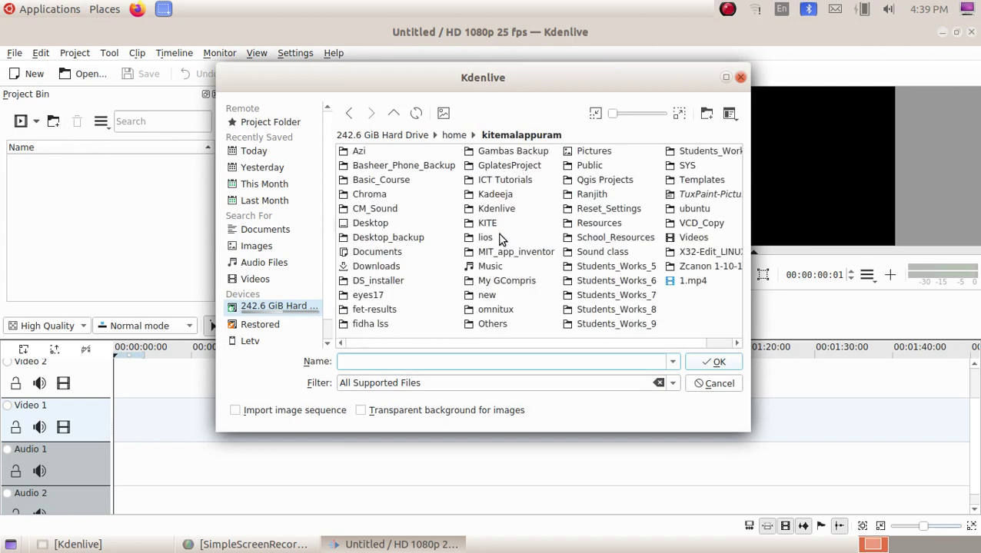
double_click(500, 208)
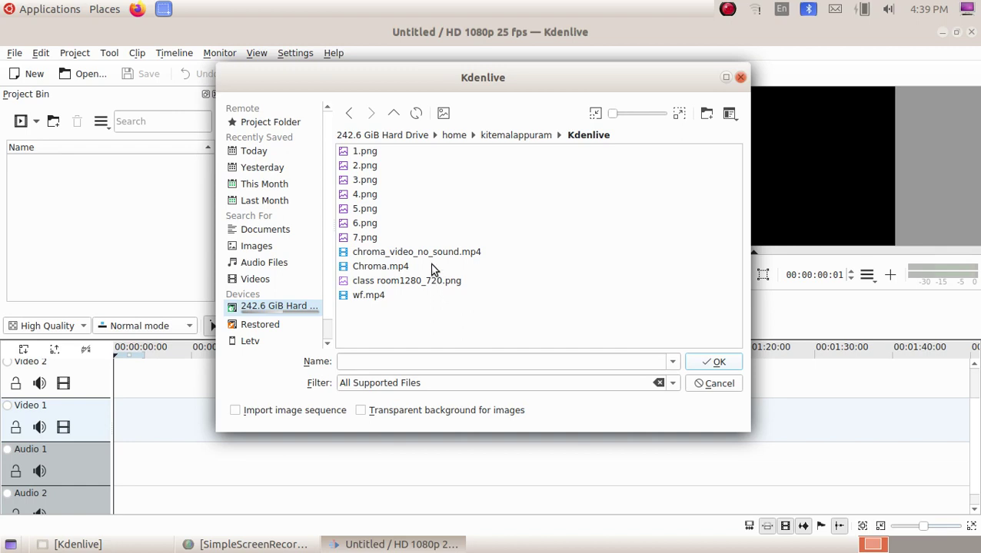
click(405, 266)
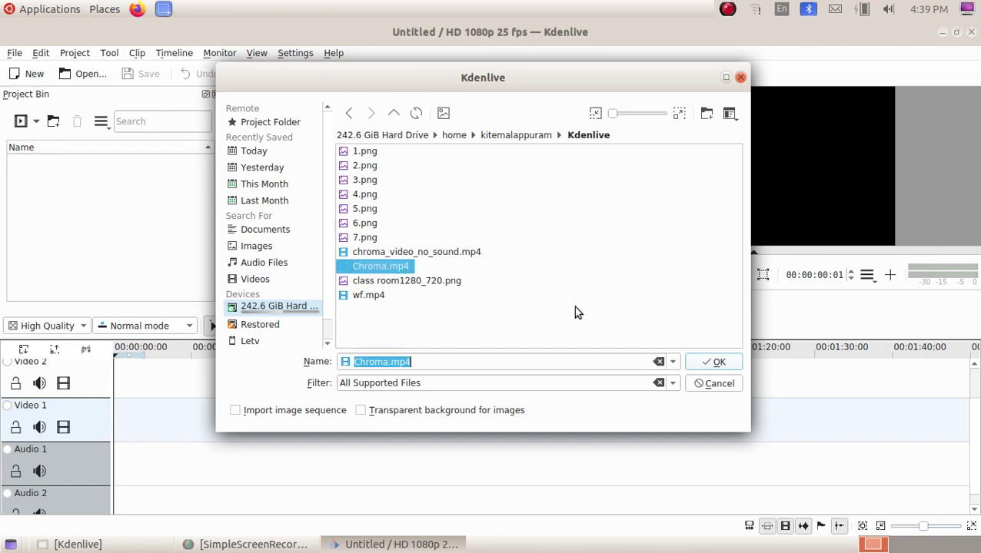
click(713, 362)
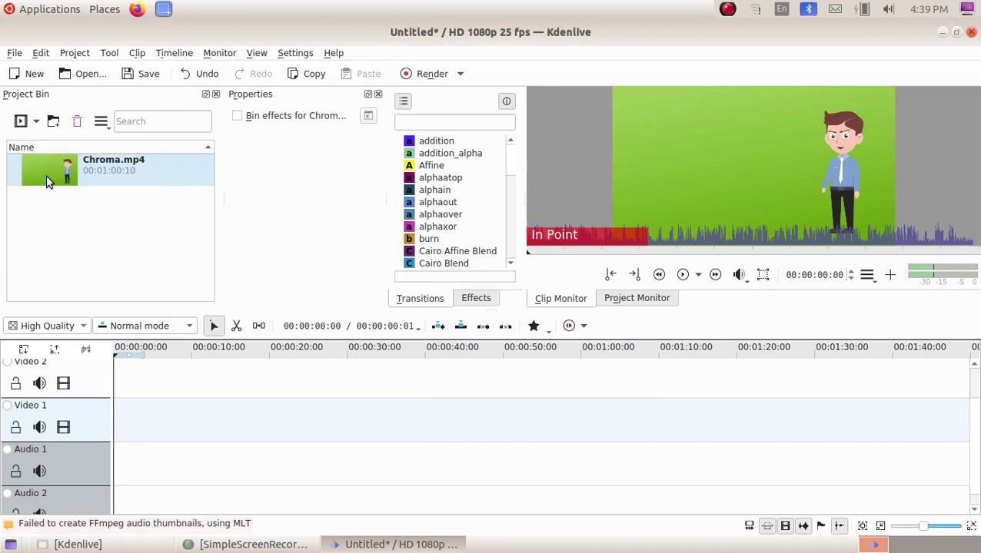
drag(42, 173, 116, 377)
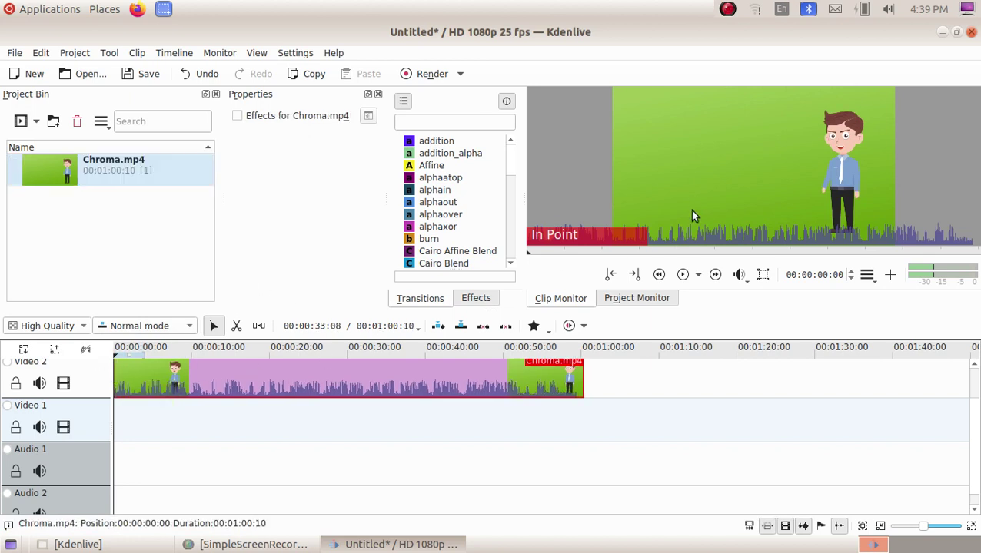
click(180, 419)
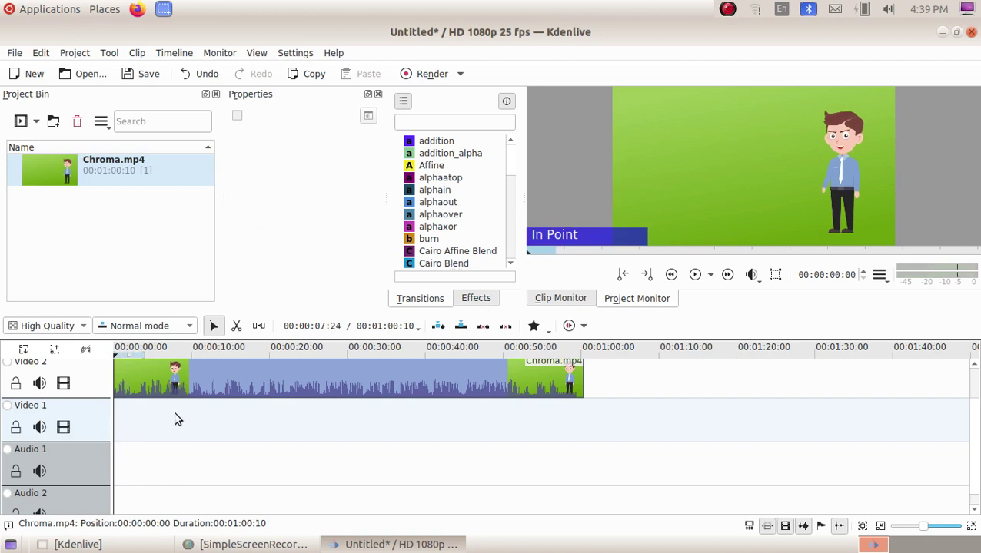
Step: Import the slide images 1.png through 7.png from the Kdenlive folder into the project
click(137, 53)
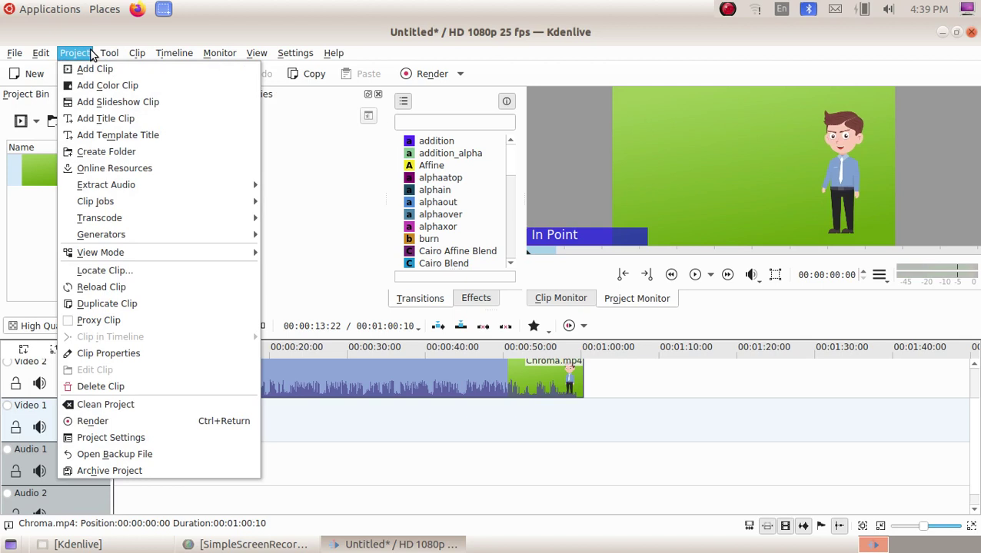
click(94, 68)
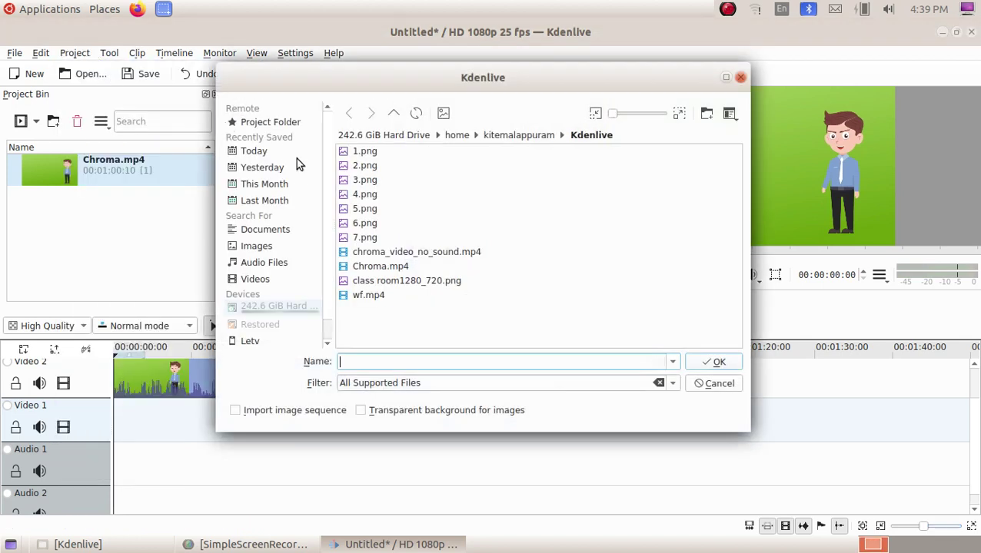
click(374, 155)
drag(377, 165, 372, 225)
shift+click(372, 239)
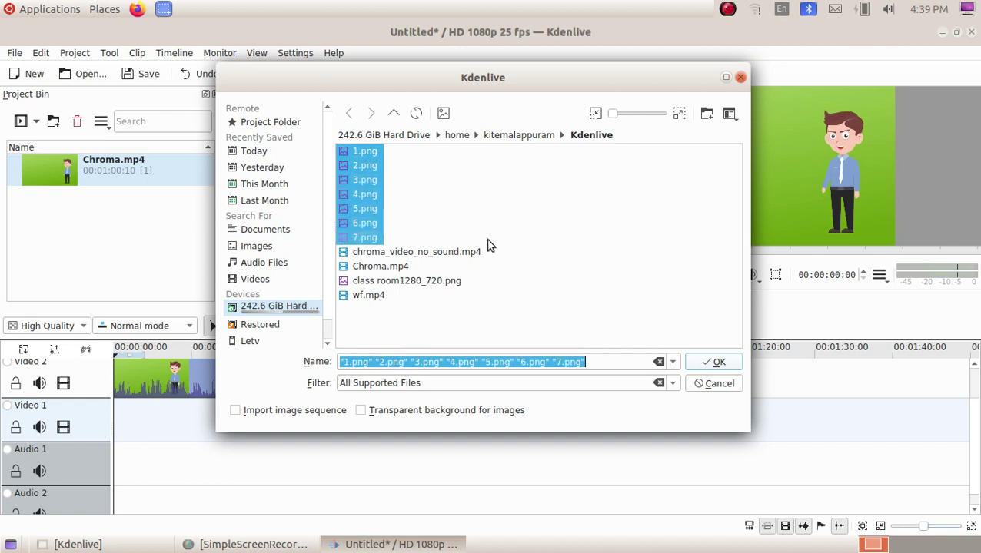
click(714, 363)
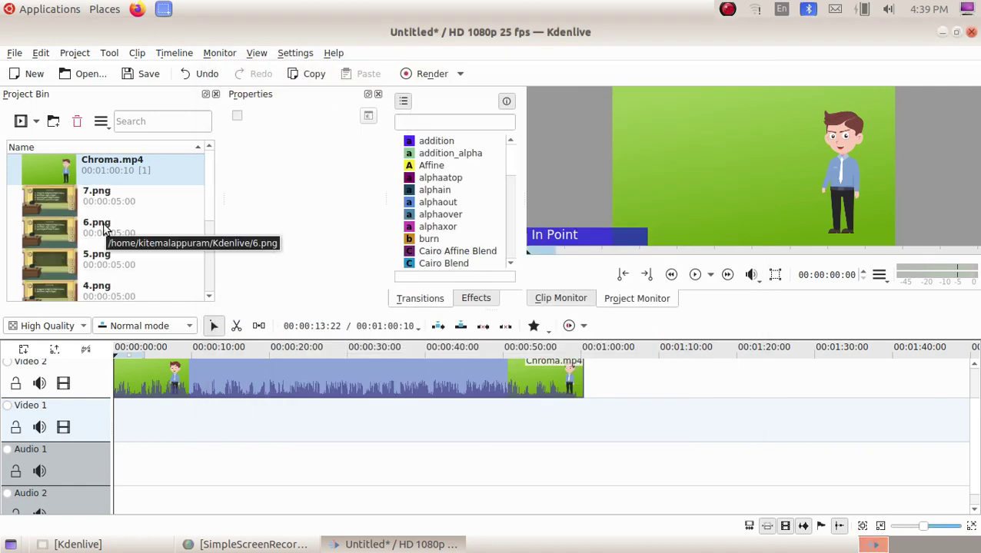
Step: Place 1.png at the start of the Video 1 track, beneath the Chroma.mp4 clip
scroll(105, 229, down, 3)
click(112, 265)
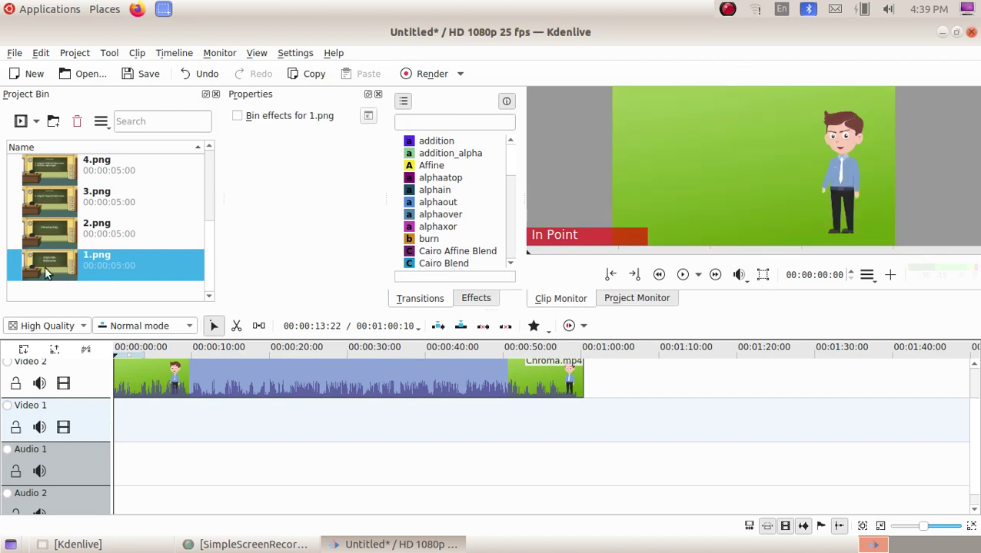
drag(45, 267, 120, 413)
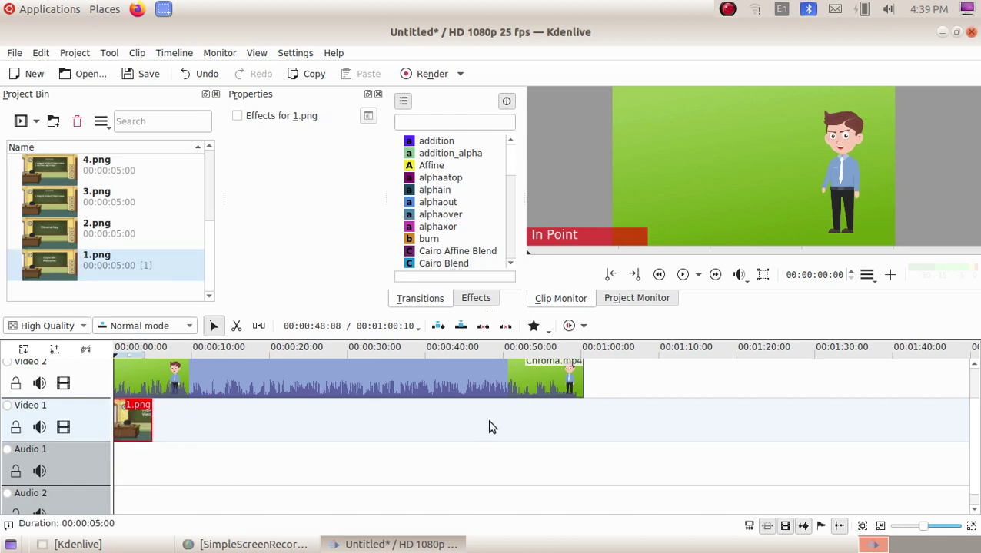
Step: Preview the first seconds of the timeline, shifting Chroma.mp4 aside to view the slide beneath and returning the clip to the start
scroll(974, 427, up, 2)
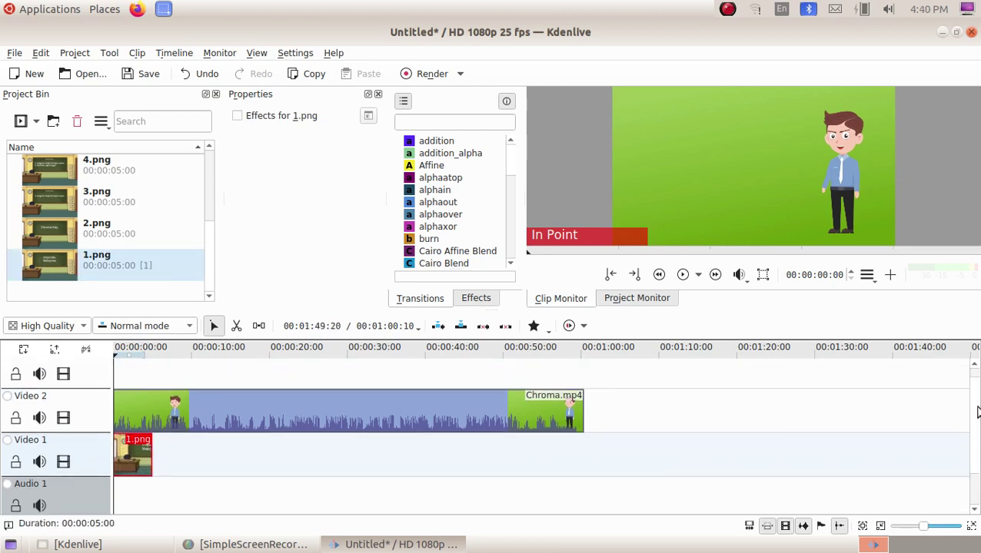
click(166, 386)
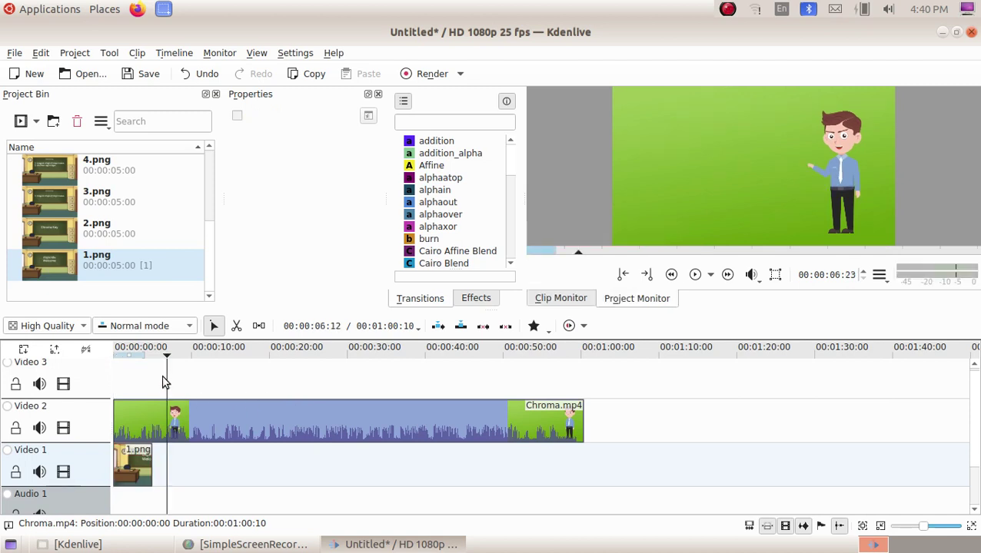
click(126, 382)
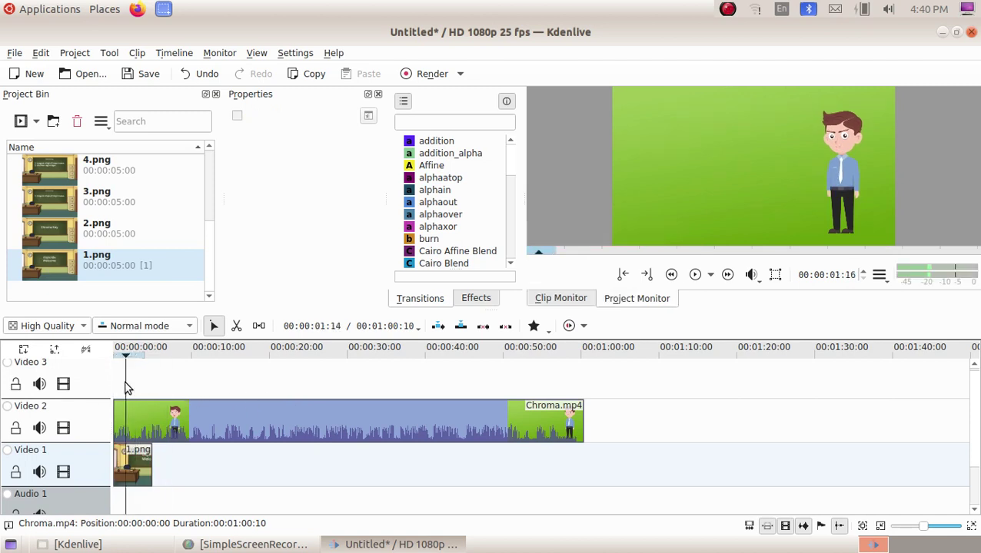
drag(153, 421, 121, 422)
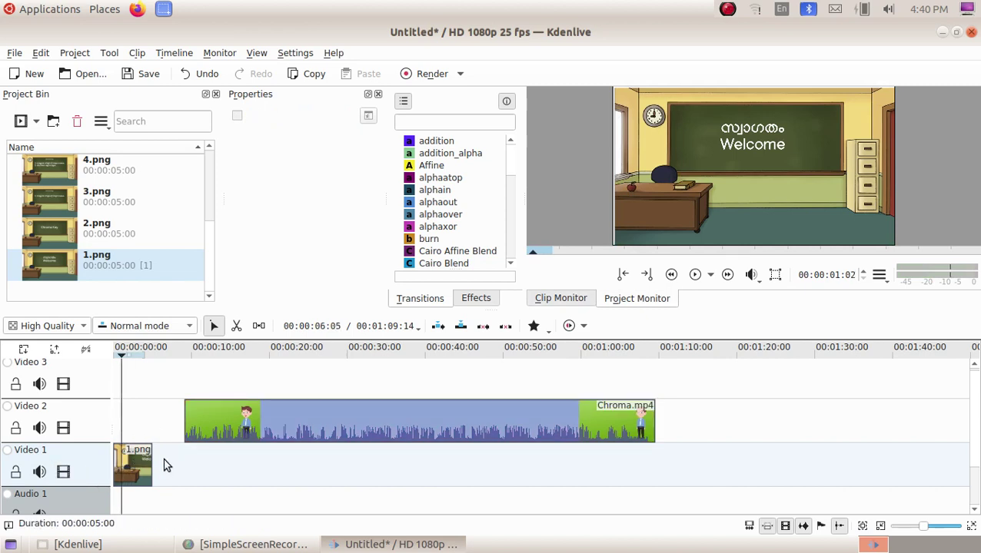
drag(235, 424, 160, 425)
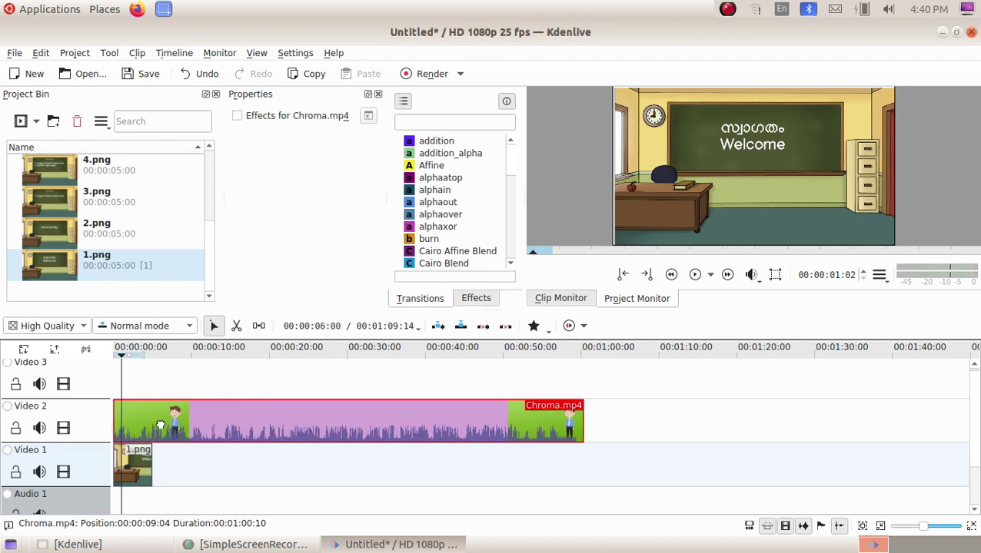
click(142, 389)
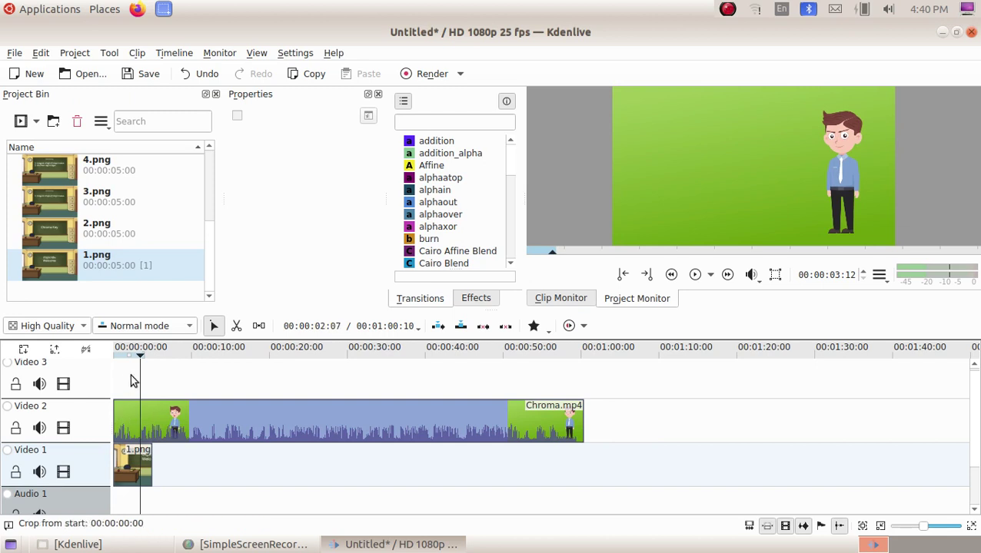
drag(136, 415, 184, 428)
click(127, 398)
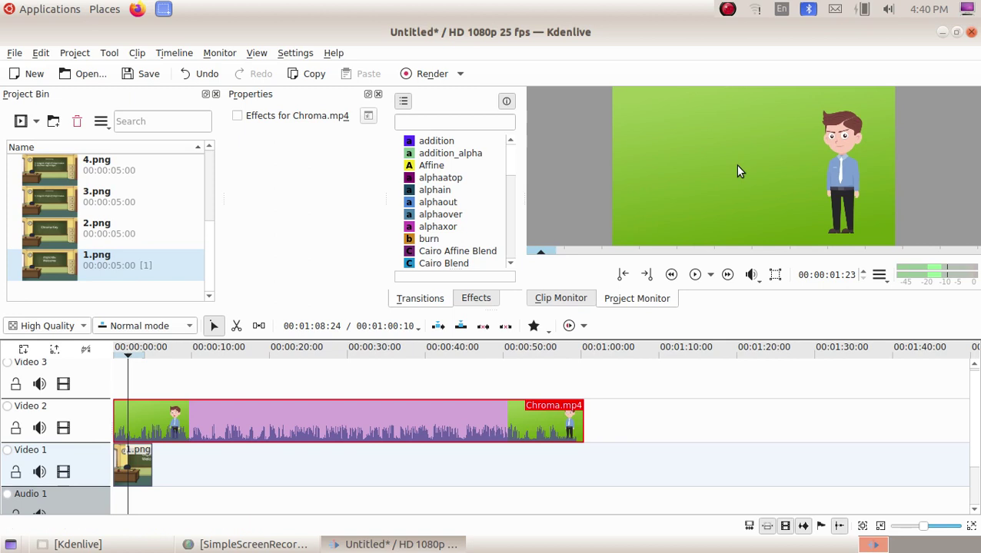
Step: Apply the Chroma Key effect from the alpha manipulation effects to the Chroma.mp4 clip on Video 2
right_click(183, 420)
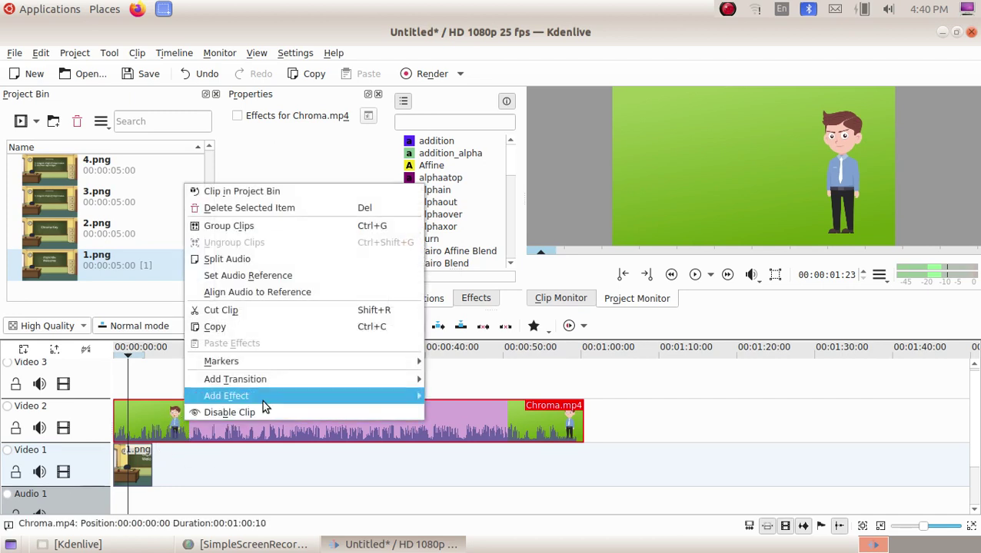
mouse_move(262, 400)
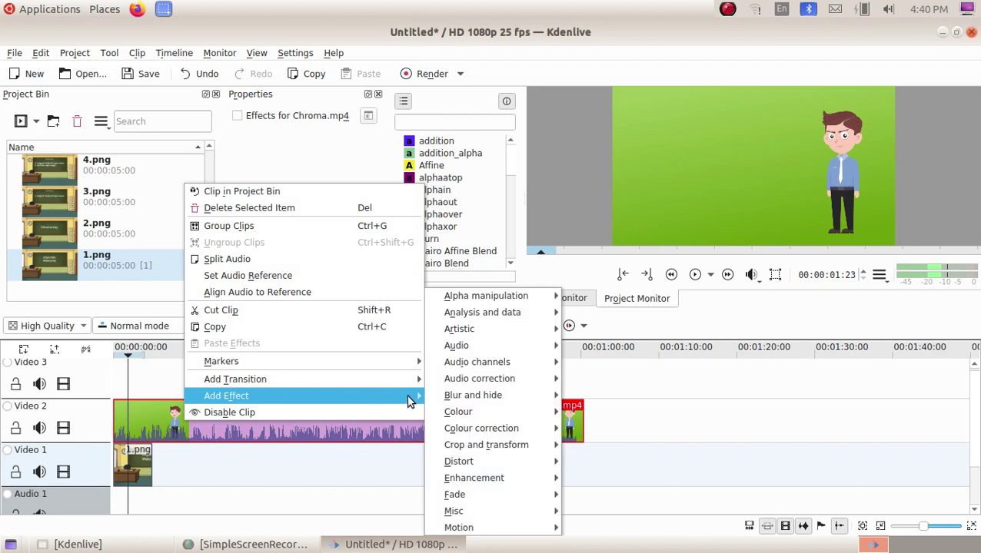
mouse_move(516, 301)
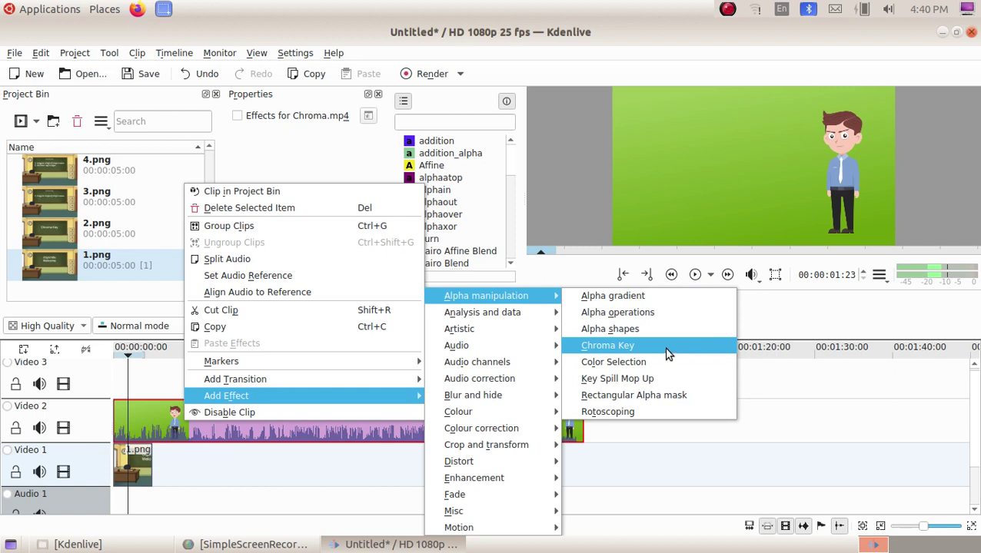
click(607, 346)
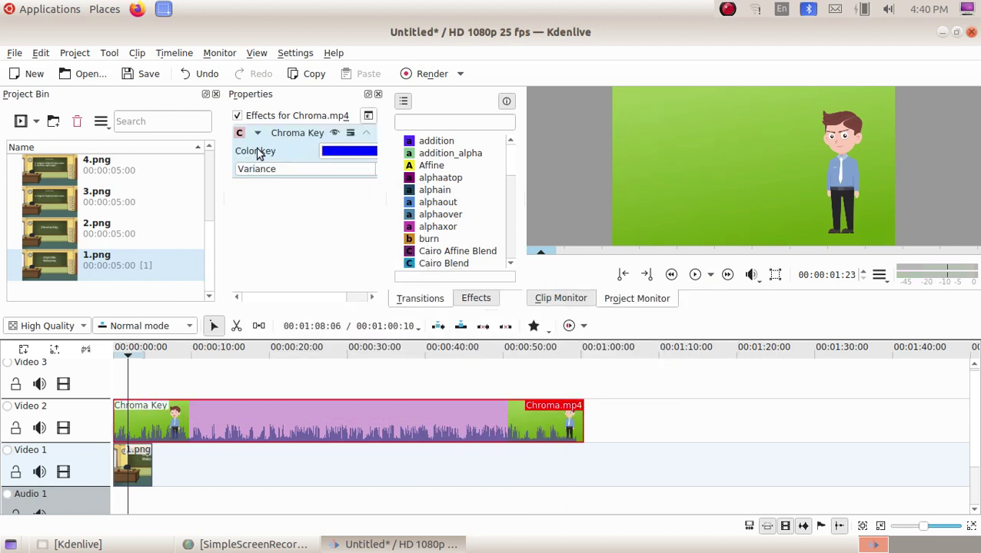
Step: Set the Chroma Key effect's color key to the green sampled from the presenter clip's background, #83b530
drag(221, 199, 192, 200)
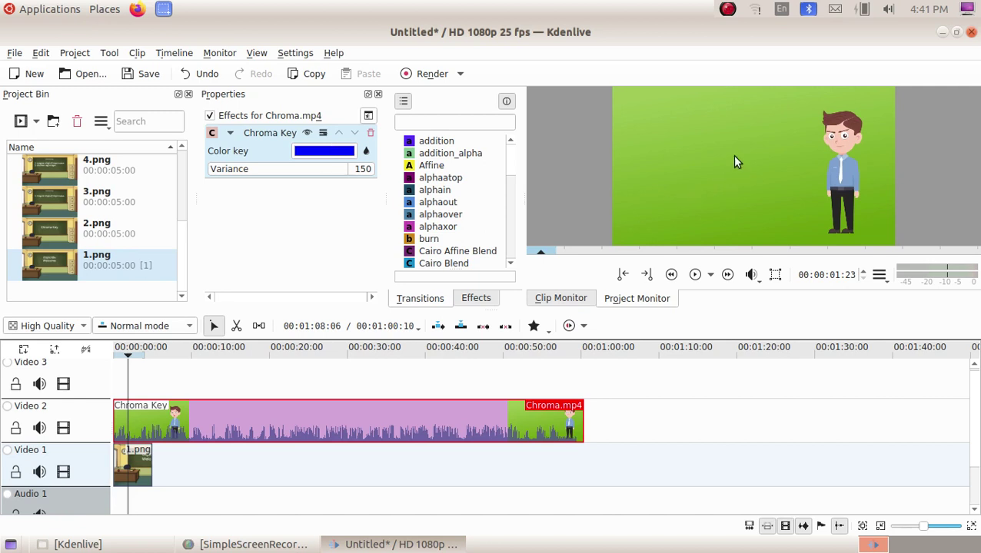
click(324, 155)
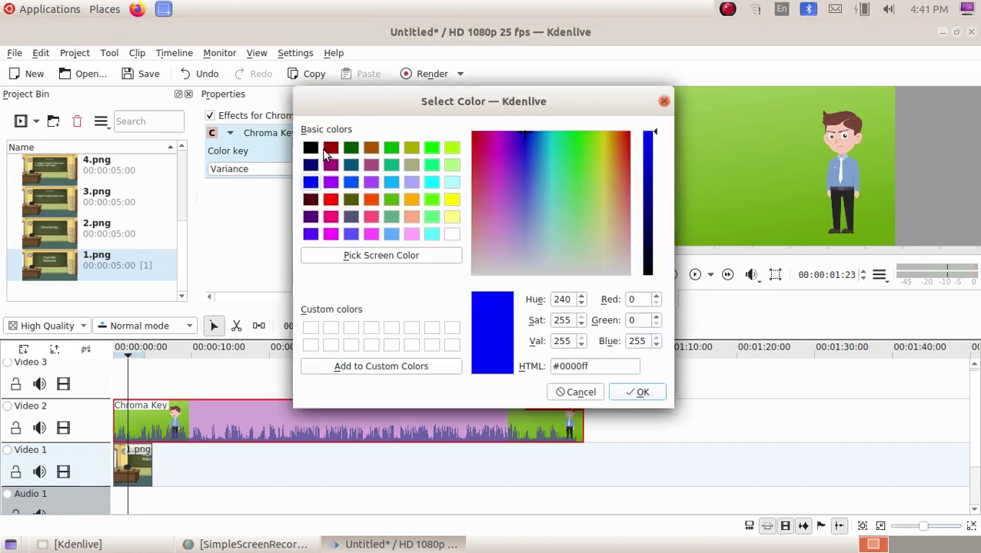
drag(580, 166, 584, 165)
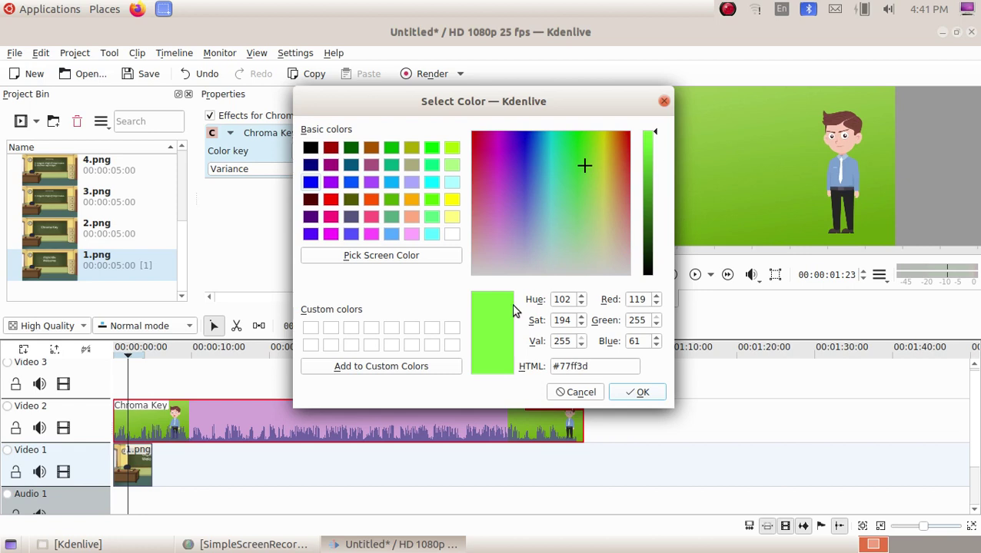
click(386, 258)
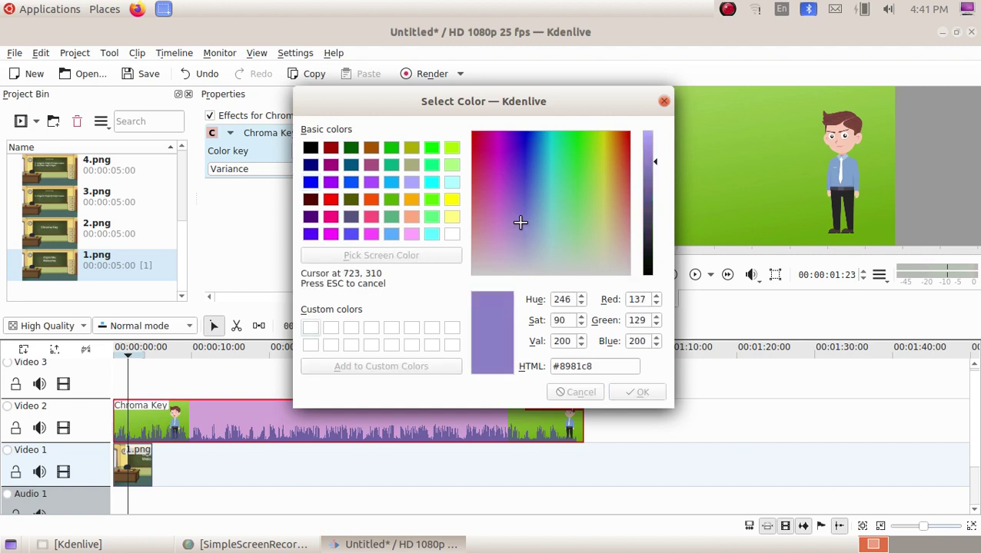
click(774, 163)
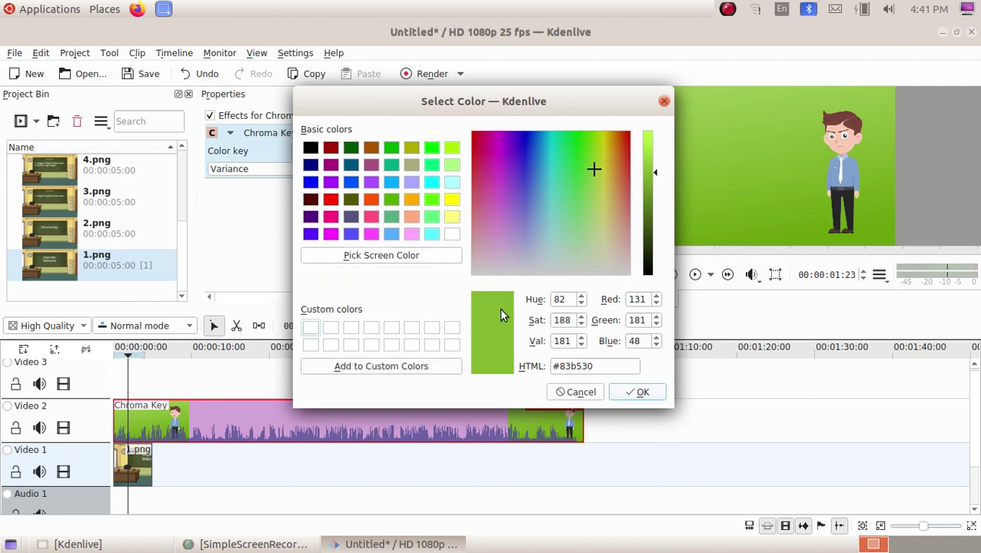
click(642, 394)
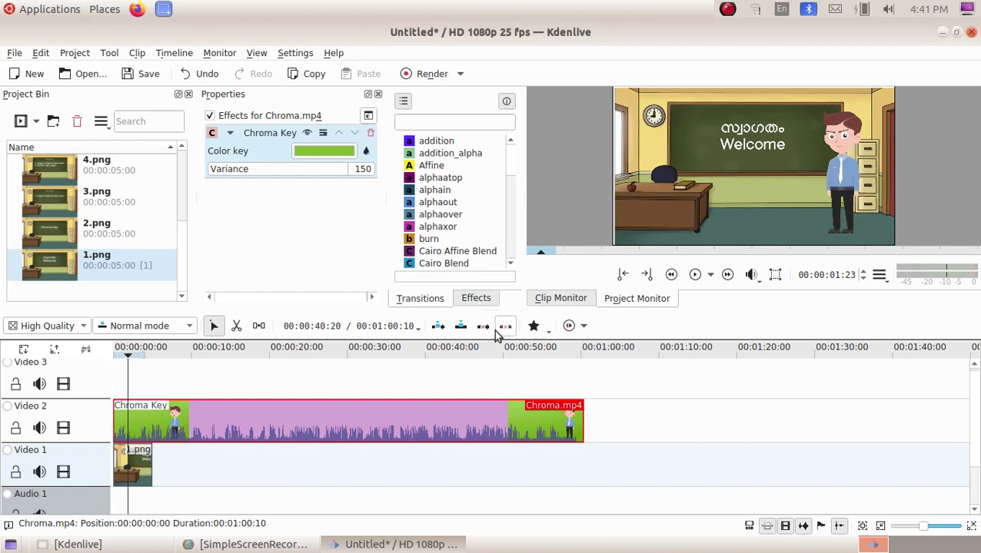
Step: Play the keyed composite from the start of the timeline past the end of the 1.png slide
click(121, 392)
key(Home)
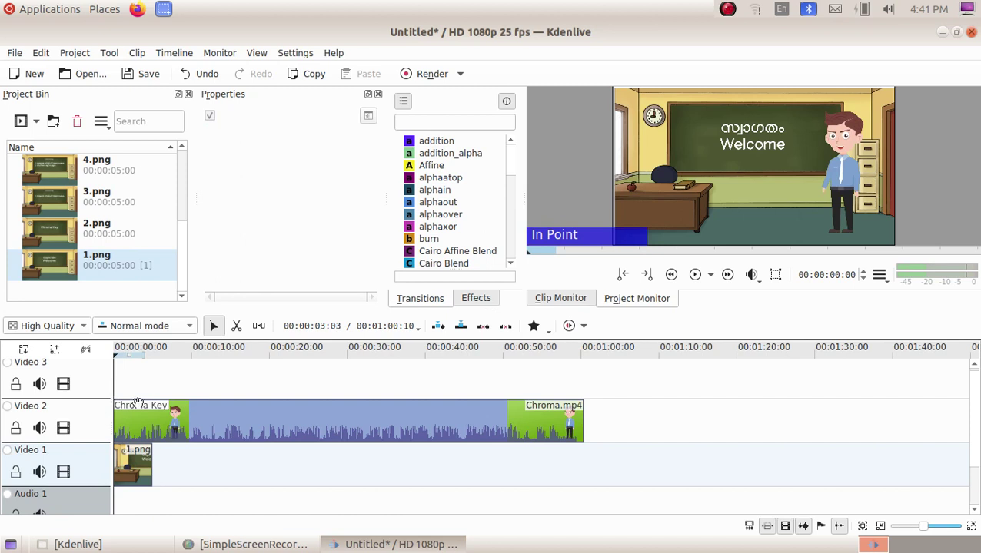
click(695, 279)
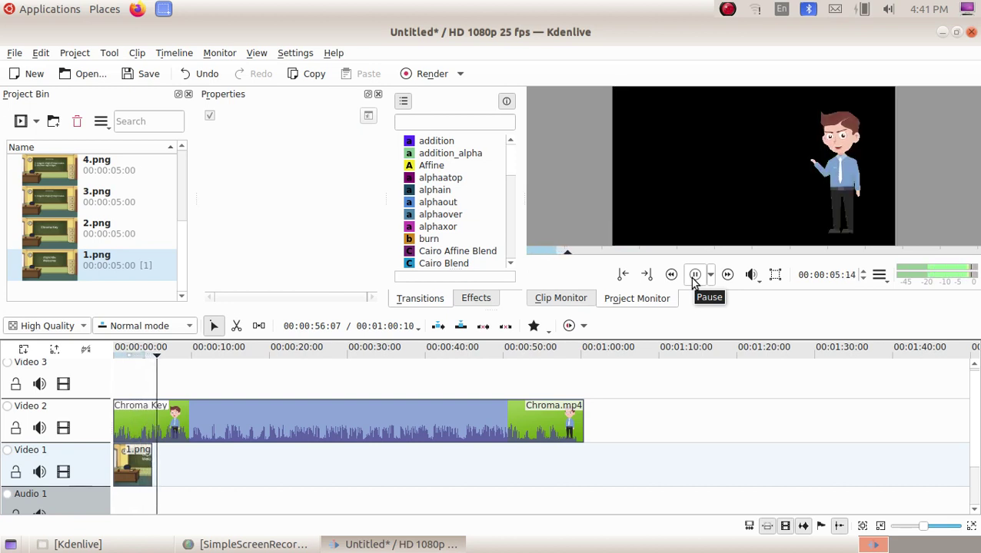
click(694, 279)
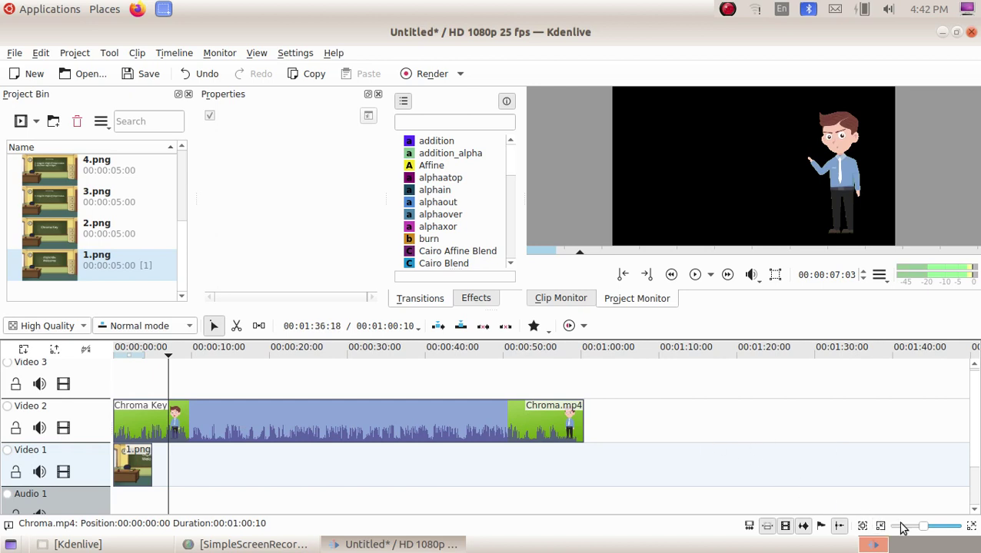
Step: Preview the opening against the narration and shorten the 1.png slide on Video 1 to a duration of 00:00:02:19
click(972, 529)
click(971, 529)
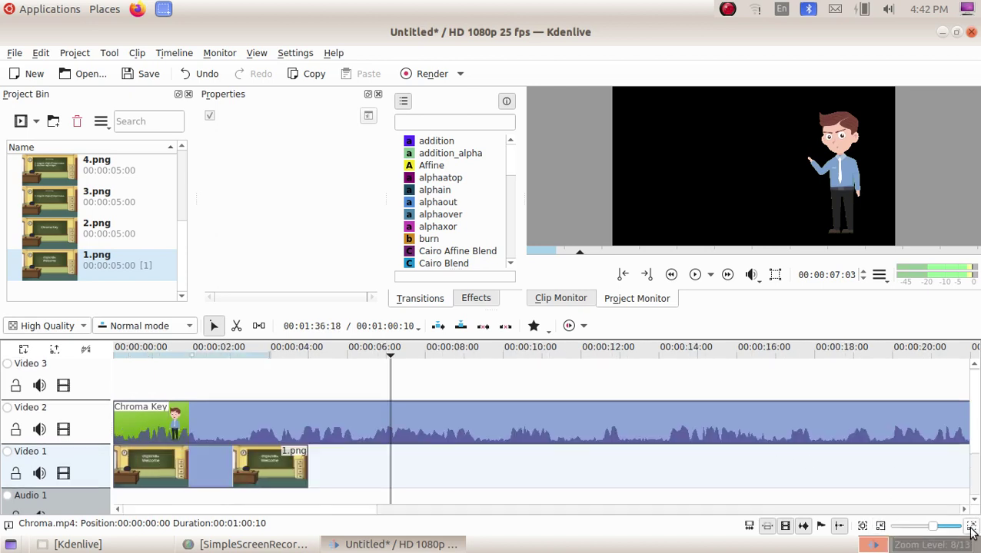
drag(289, 388, 269, 388)
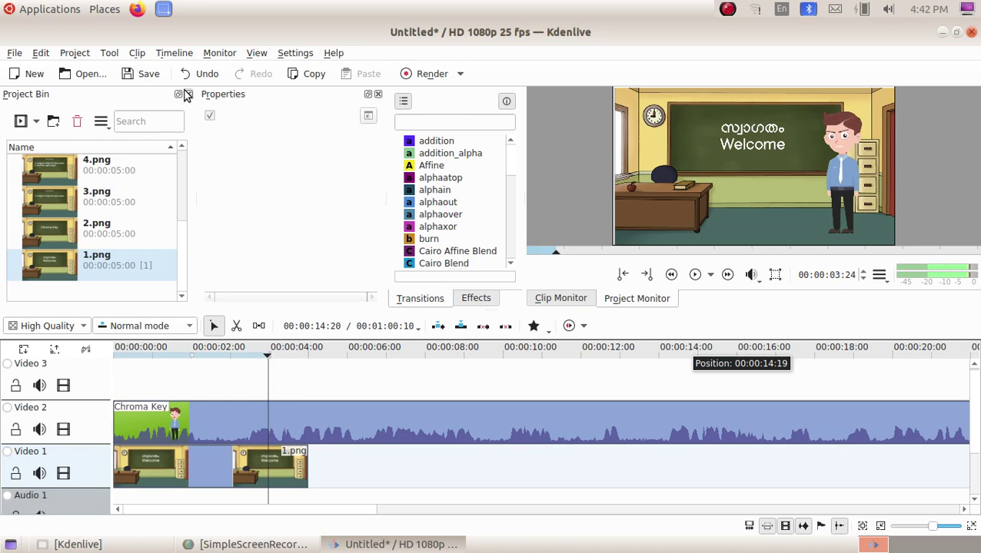
click(249, 381)
click(243, 387)
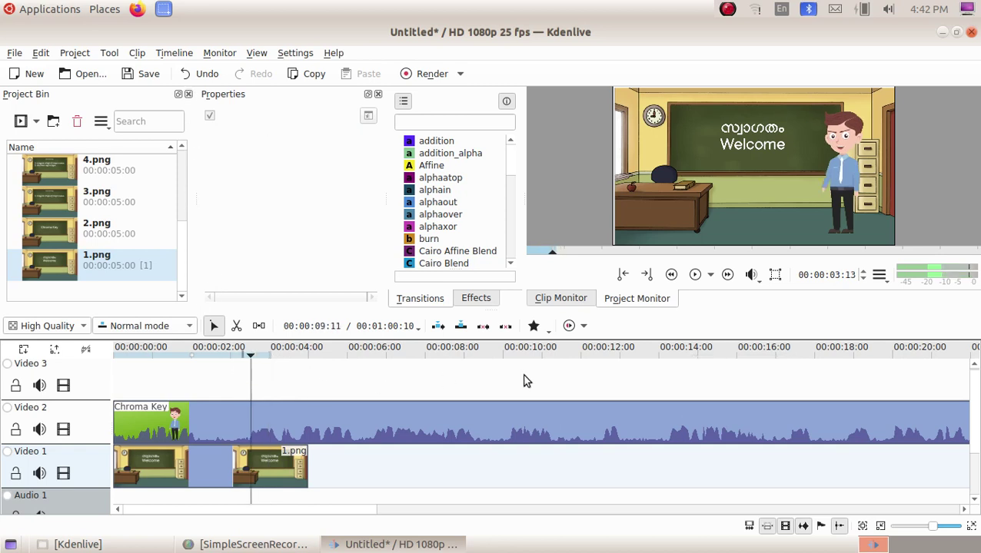
click(695, 280)
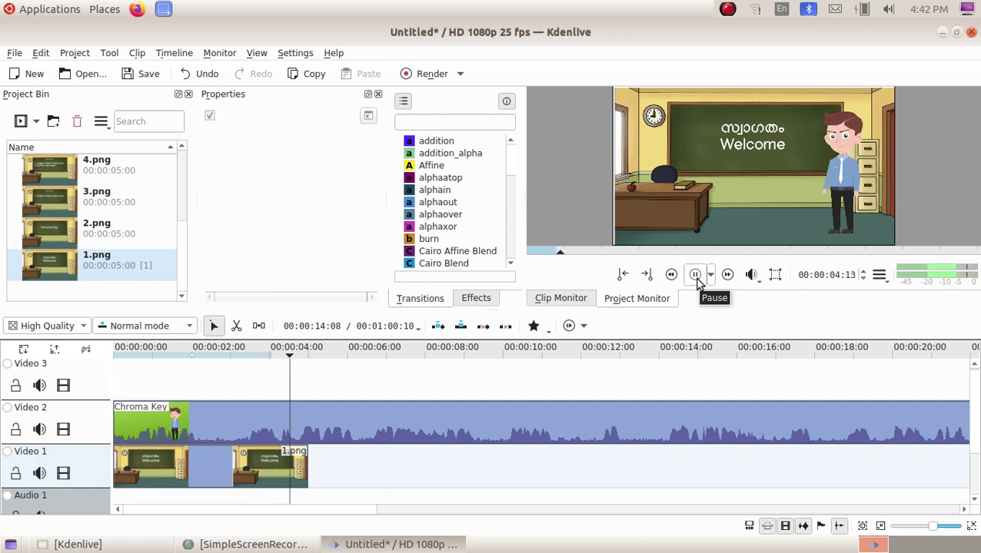
click(696, 280)
drag(305, 466, 251, 468)
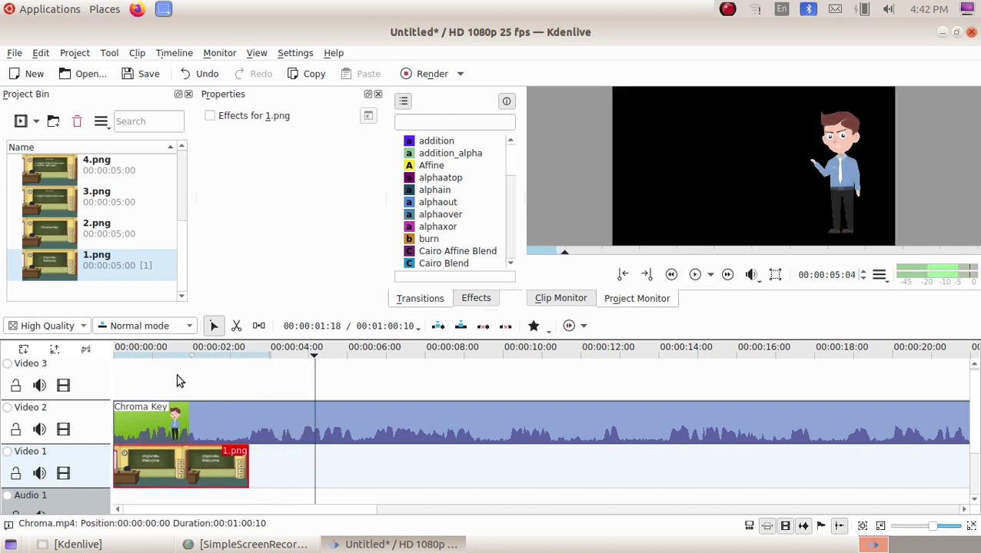
click(134, 380)
click(695, 276)
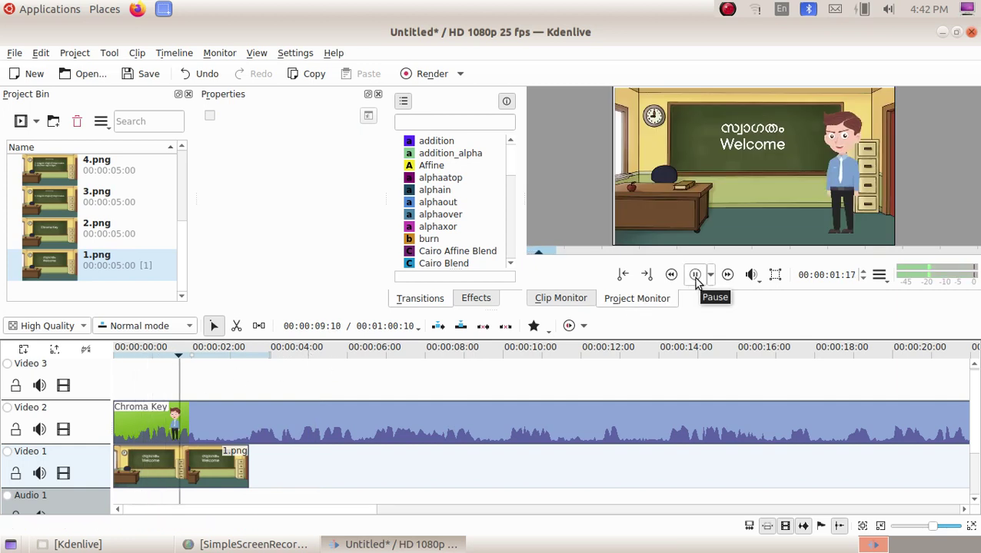
click(695, 275)
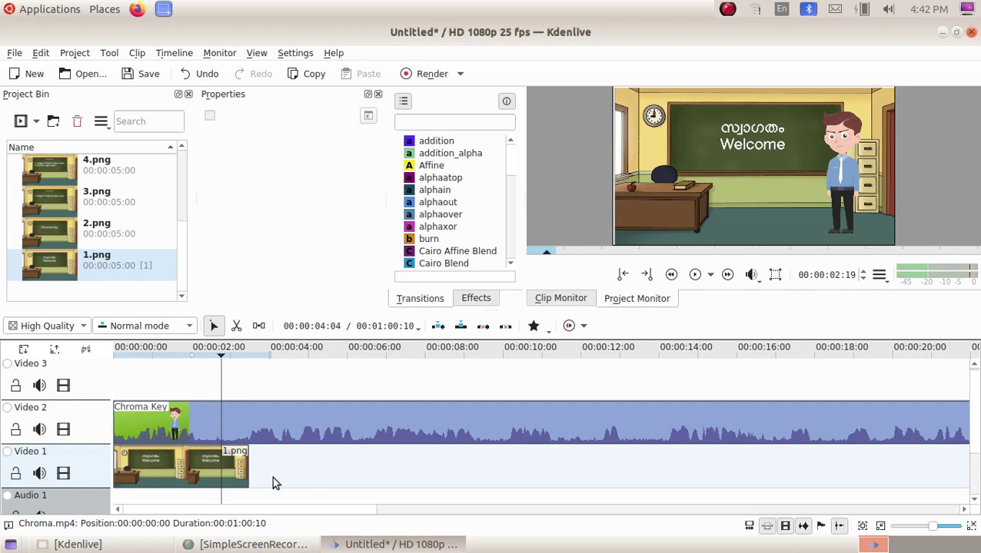
drag(248, 470, 224, 470)
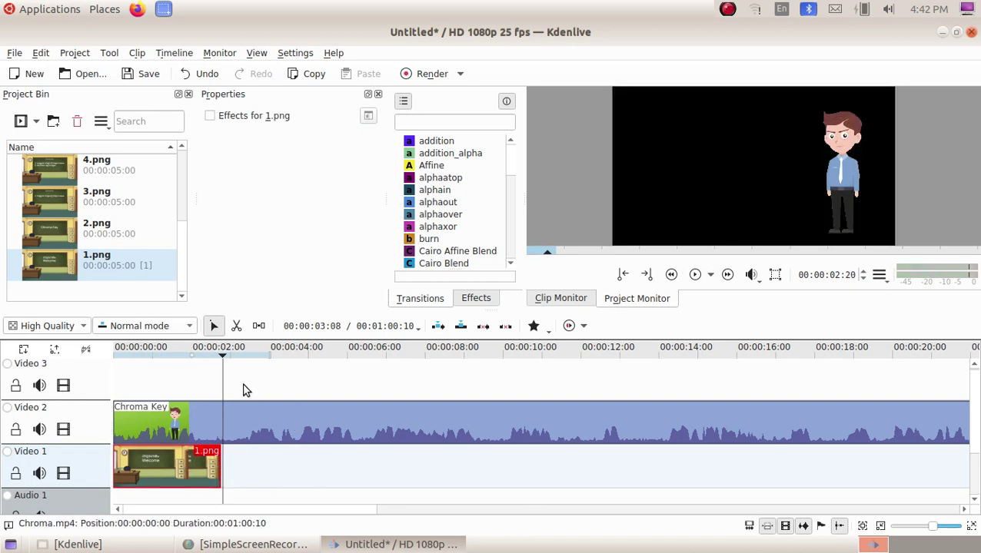
Step: Place 2.png directly after 1.png on Video 1 and extend its end to 00:00:11:11 after previewing the narration
drag(46, 241, 224, 465)
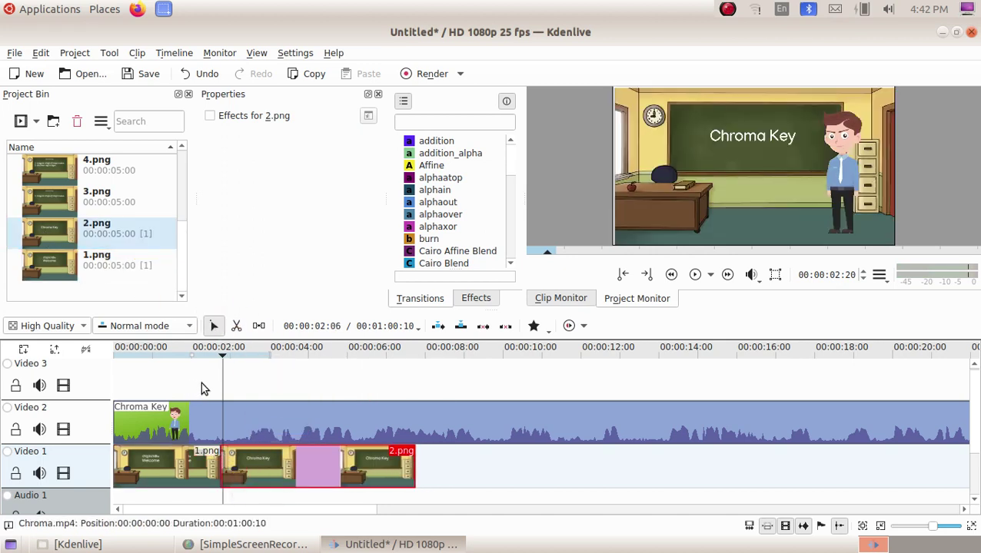
click(695, 275)
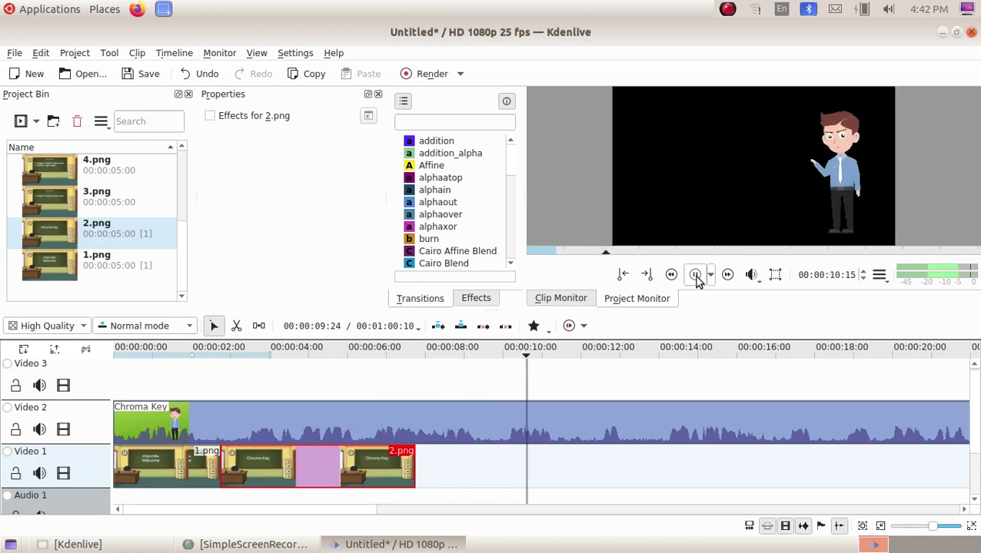
click(696, 275)
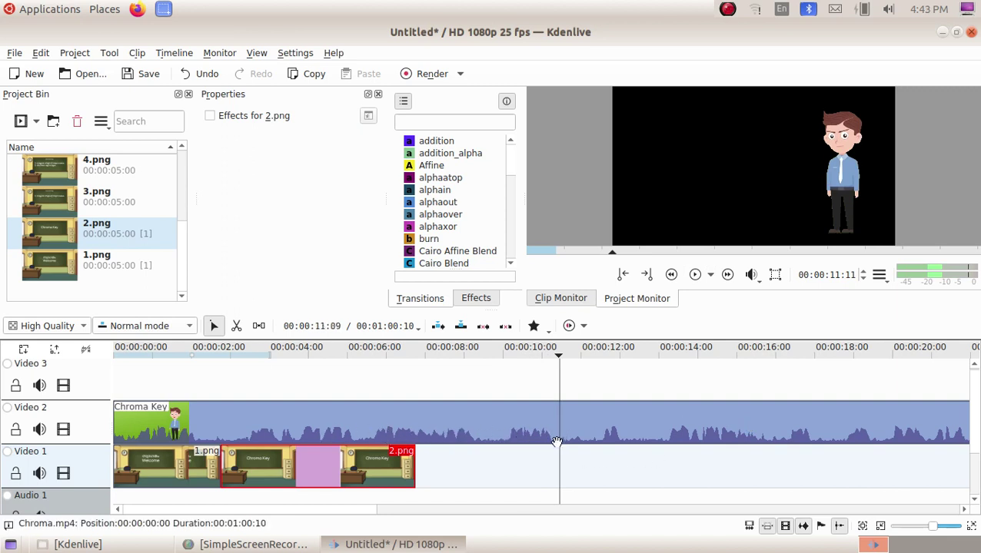
drag(414, 468, 559, 461)
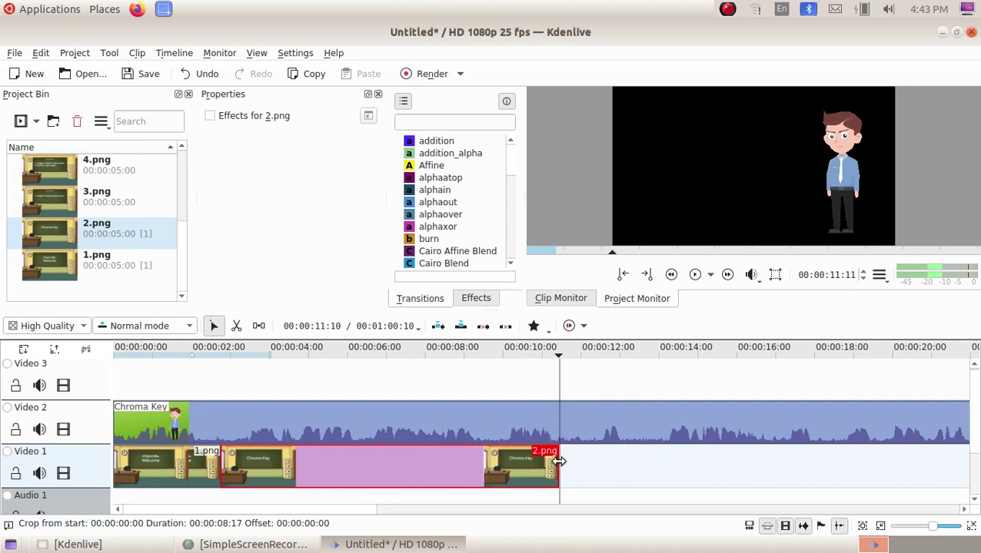
Step: Preview the narration past the end of 2.png and extend the slide's end to 00:00:12:10
click(421, 386)
click(697, 276)
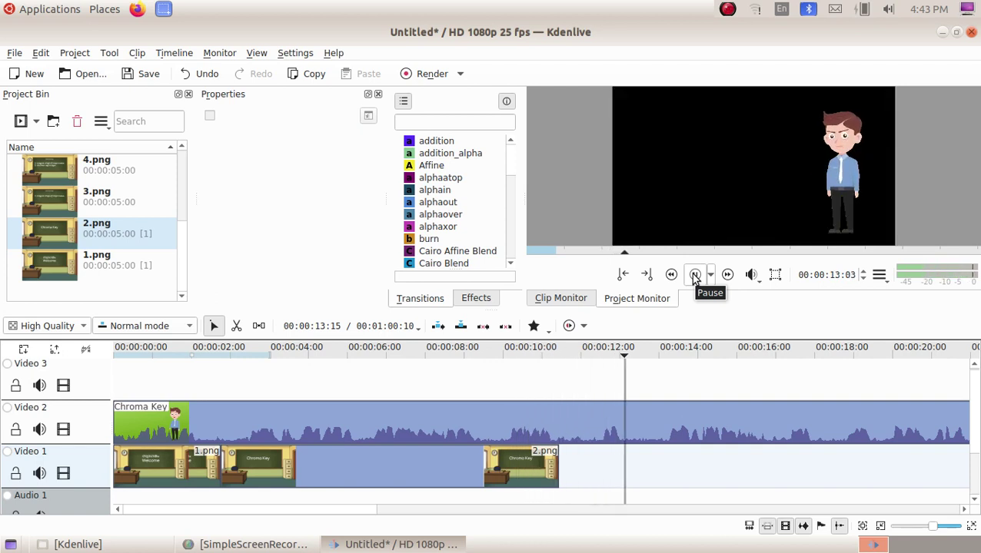
click(695, 275)
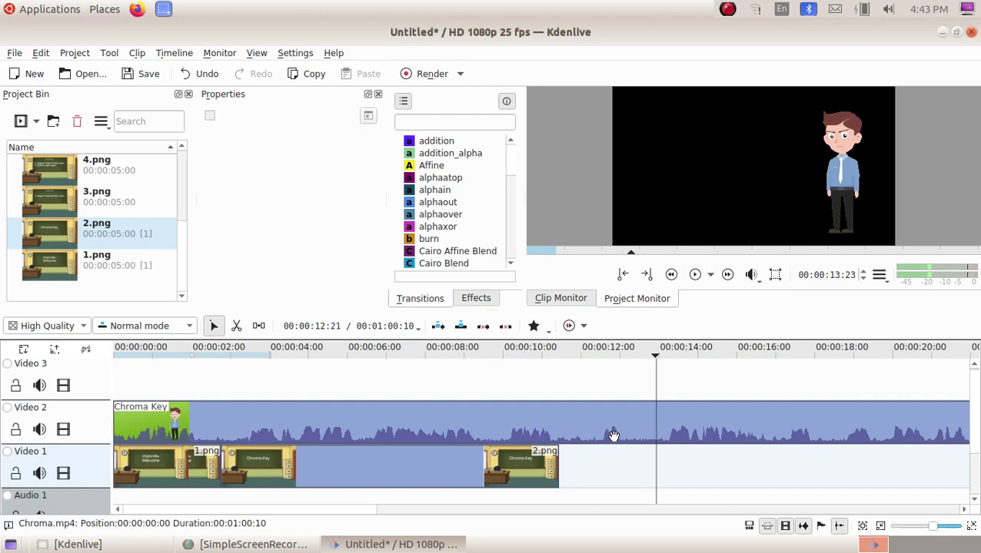
drag(585, 468, 599, 468)
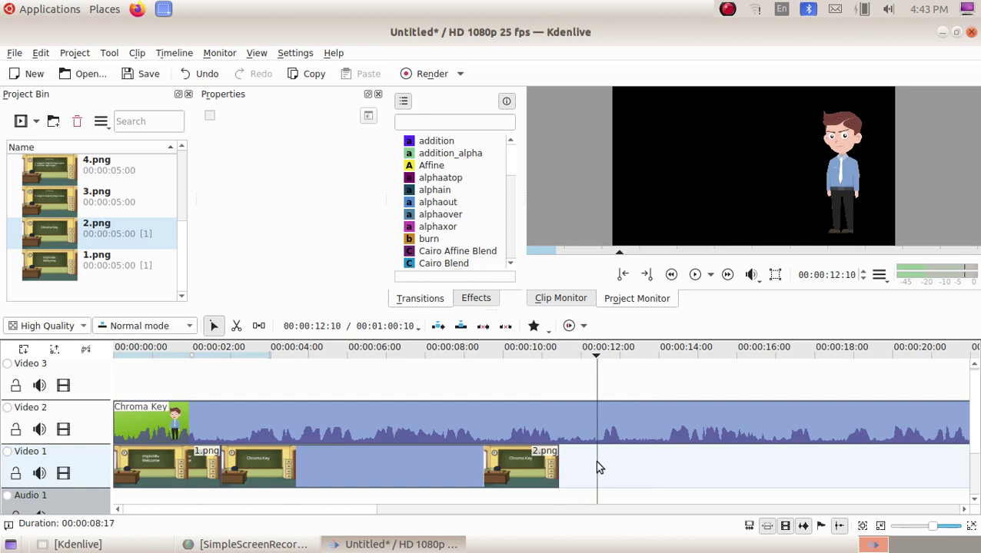
drag(559, 461, 596, 461)
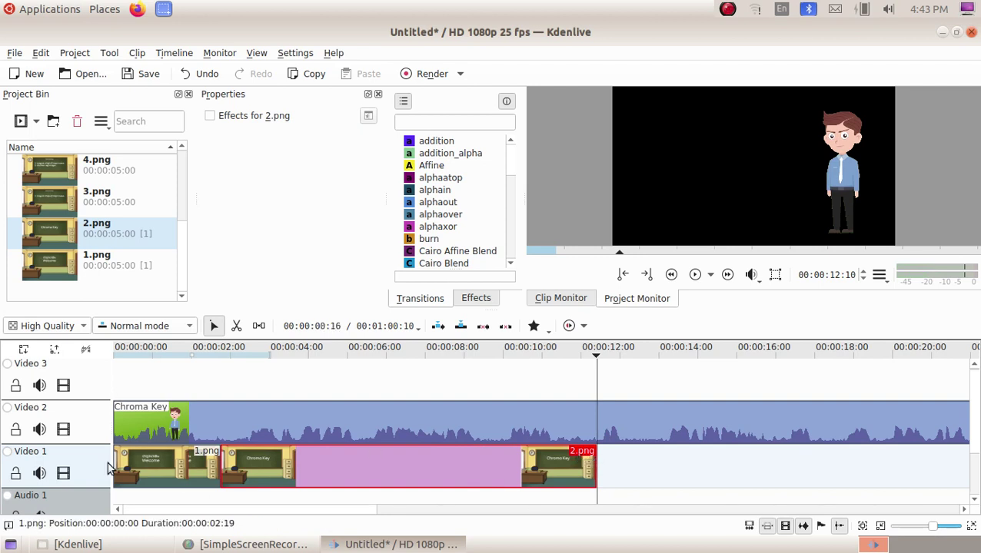
Step: Place 3.png directly after 2.png on Video 1, preview it, and extend its end to 00:00:17:24
drag(62, 206, 603, 457)
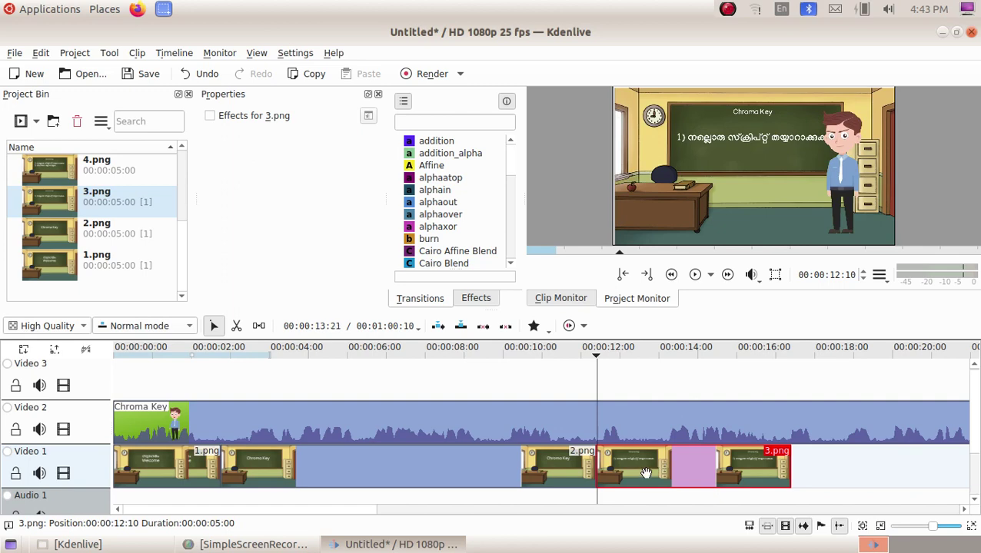
drag(317, 510, 377, 511)
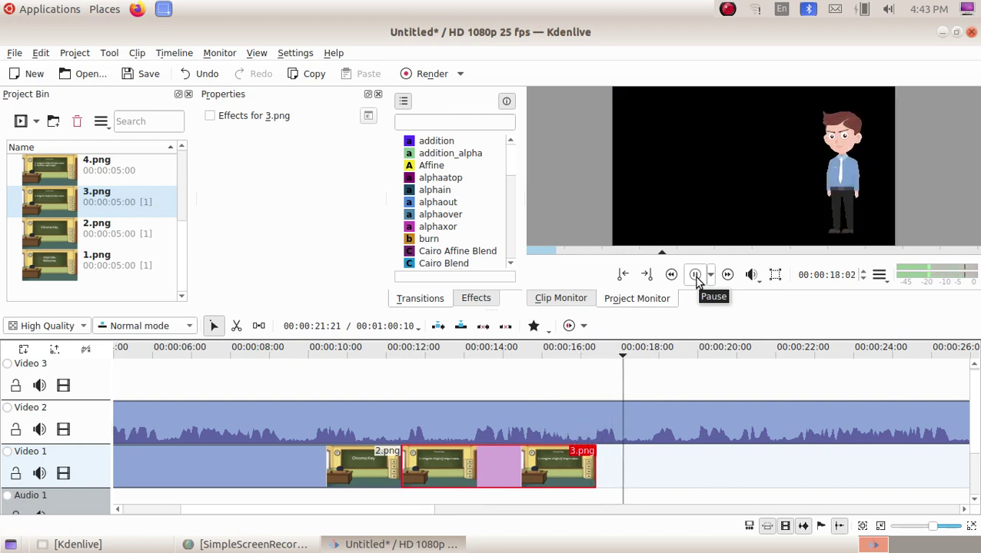
click(695, 277)
drag(596, 461, 617, 462)
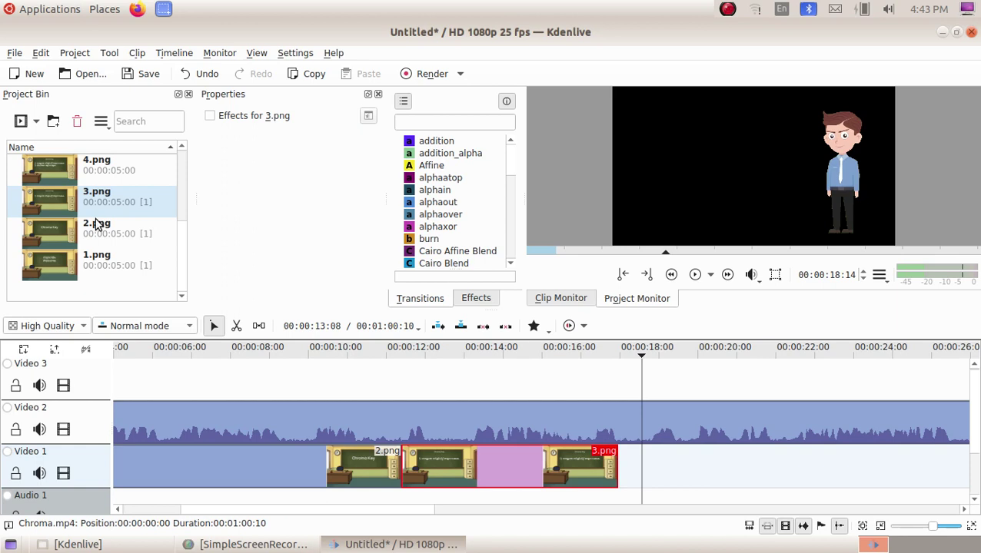
Step: Place 4.png directly after 3.png on Video 1 and preview the timeline past the slide's end
drag(55, 174, 621, 461)
click(607, 388)
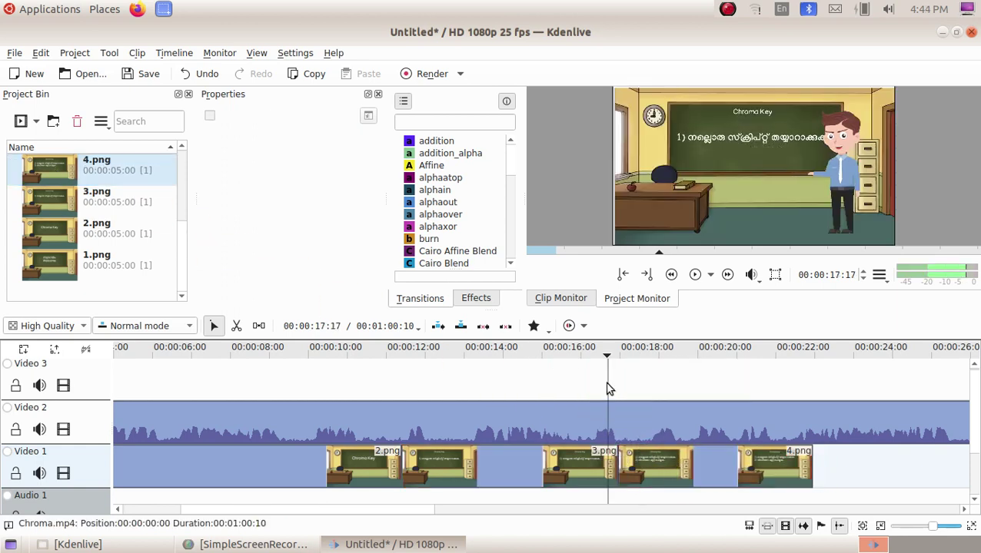
click(696, 275)
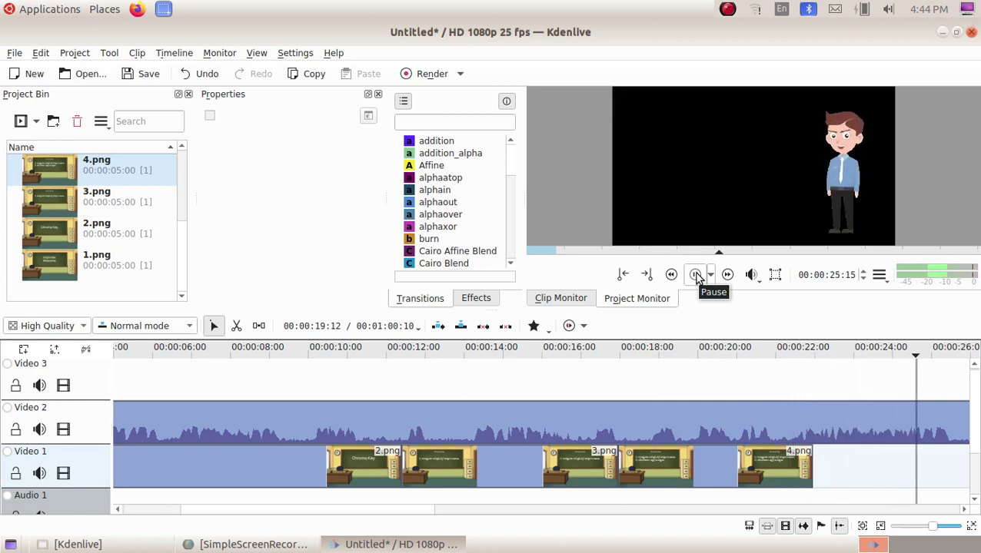
click(696, 276)
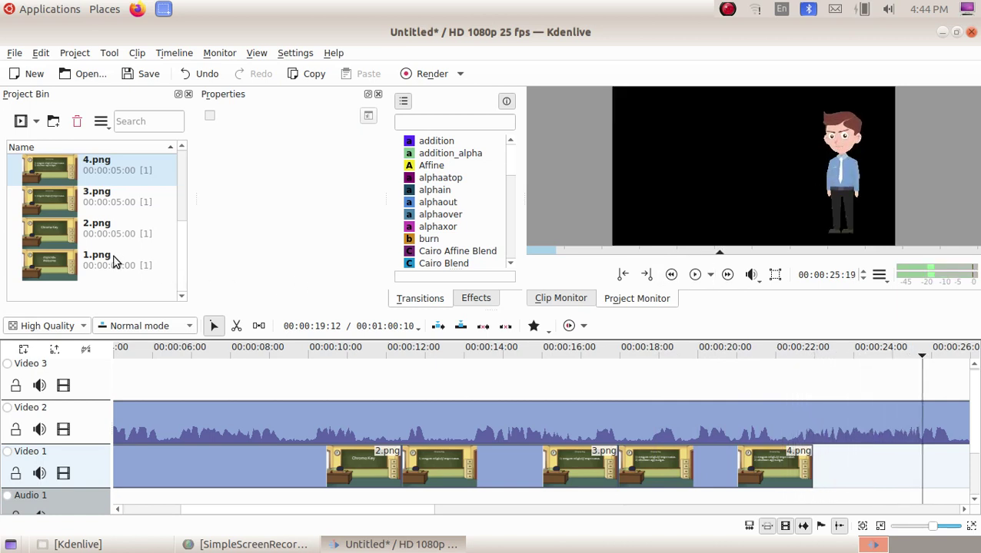
Step: Place 5.png directly after 4.png on Video 1 and extend it to just past the 40-second mark, previewing the narration
scroll(87, 213, up, 1)
drag(69, 234, 813, 464)
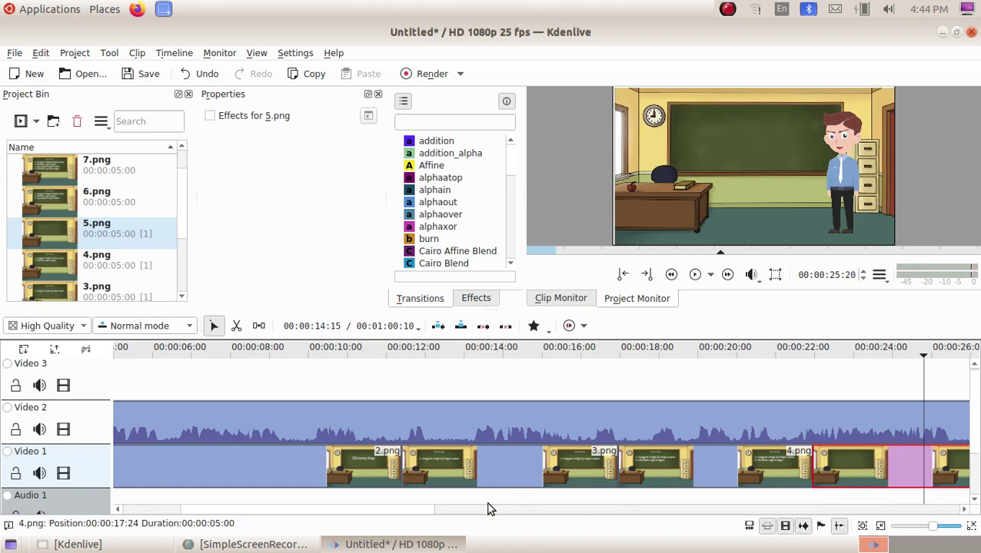
drag(416, 508, 861, 469)
click(695, 276)
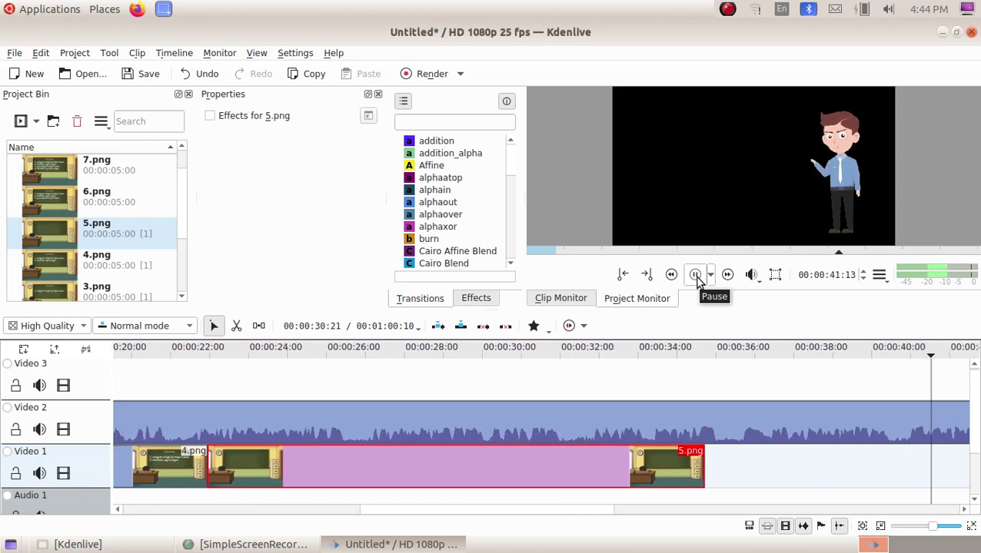
click(696, 276)
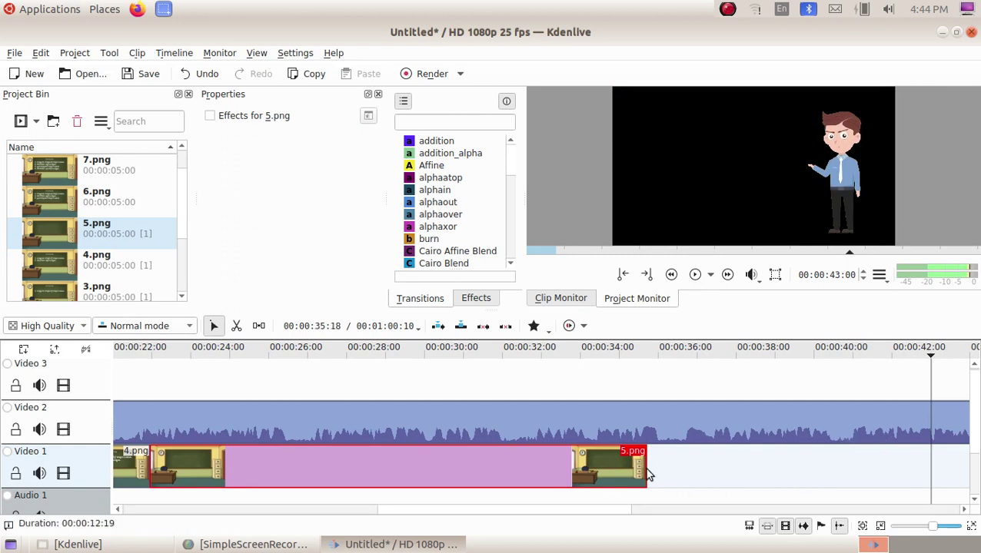
drag(650, 468, 839, 471)
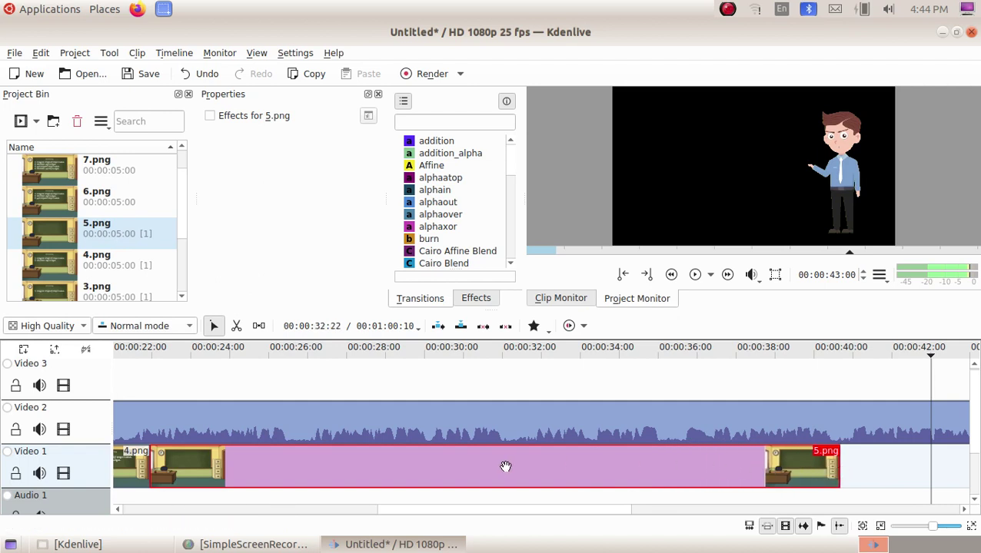
Step: Place 6.png directly after 5.png on Video 1 and preview the narration past the slide's end
click(679, 382)
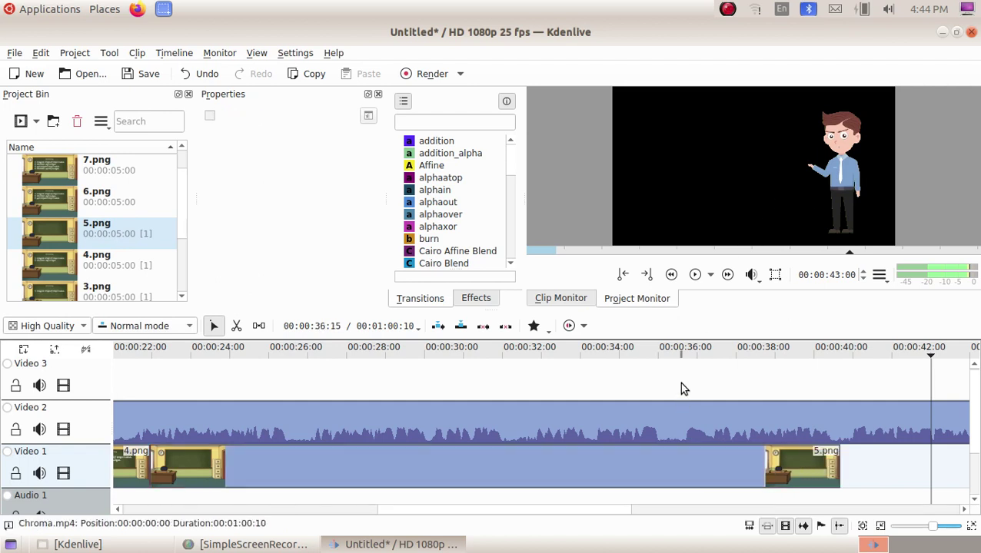
key(space)
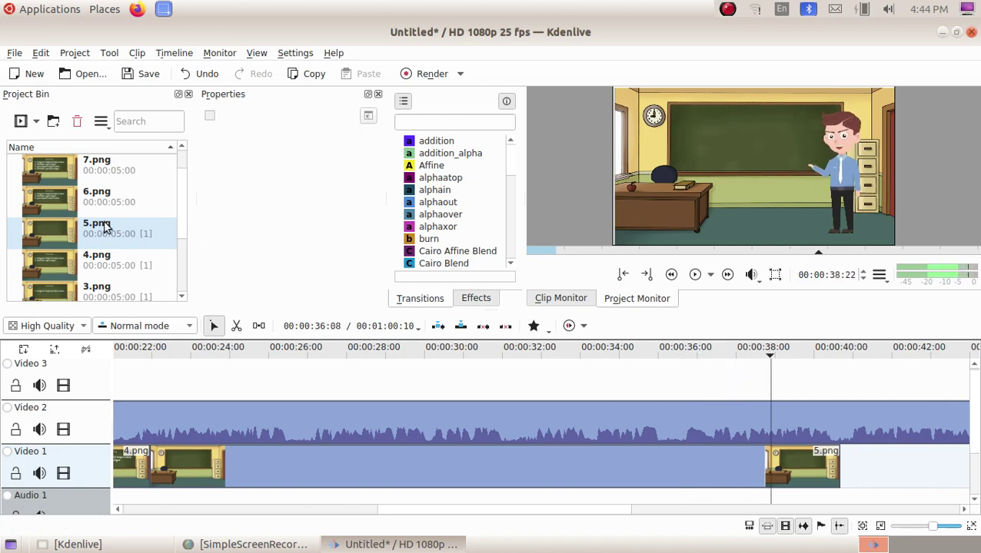
drag(50, 199, 845, 457)
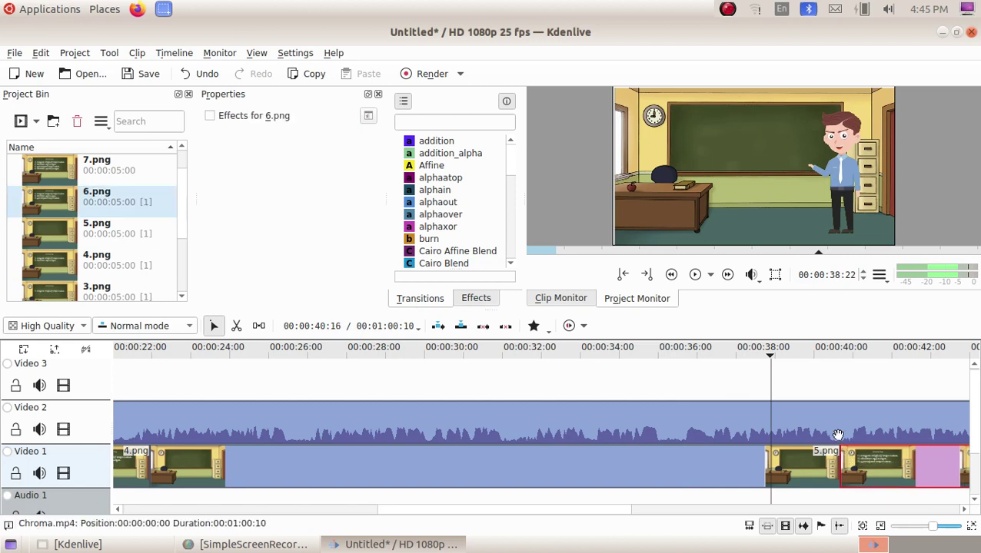
click(692, 278)
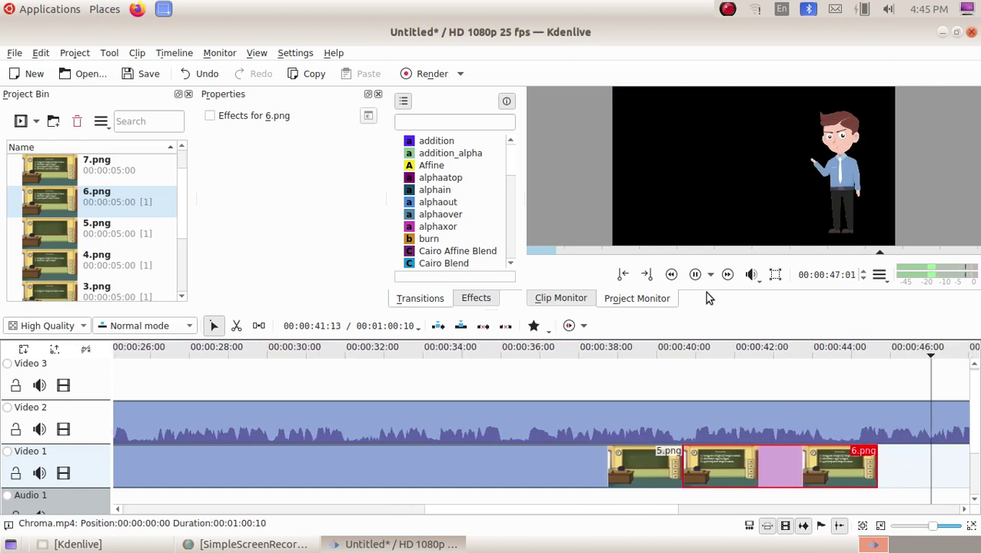
Step: Place 7.png directly after 6.png on Video 1, stretched to the end of Chroma.mp4, and save the project as democlass.kdenlive
scroll(87, 209, up, 1)
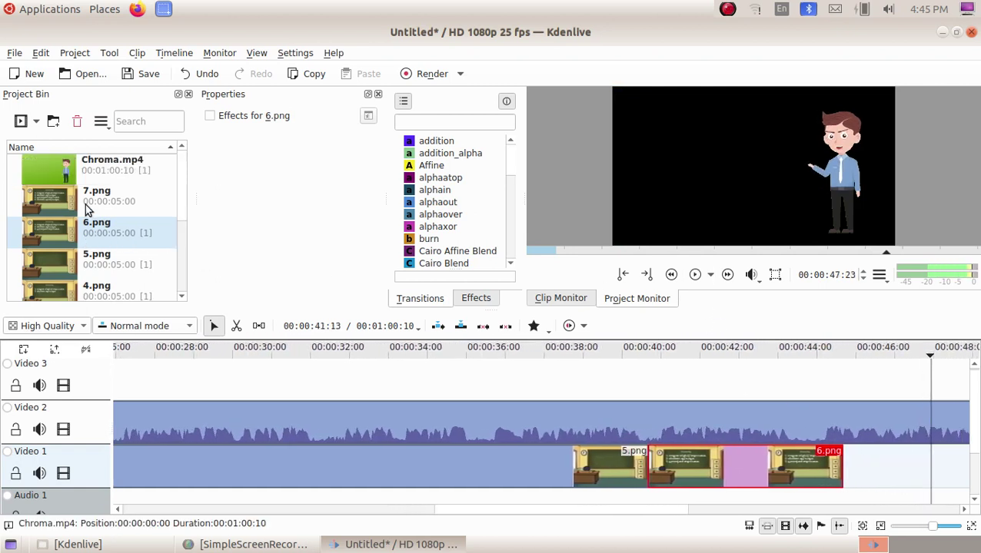
drag(55, 204, 845, 454)
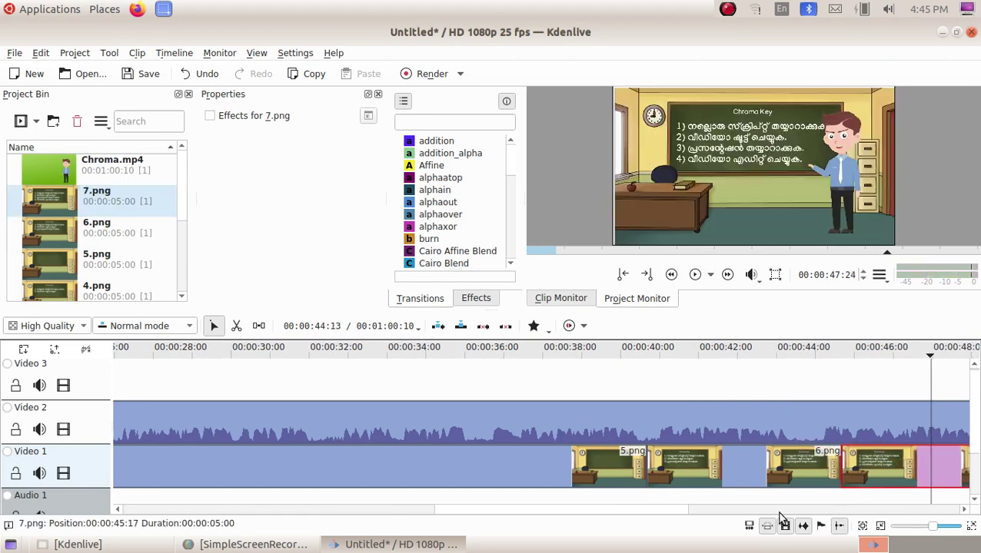
drag(634, 511, 786, 511)
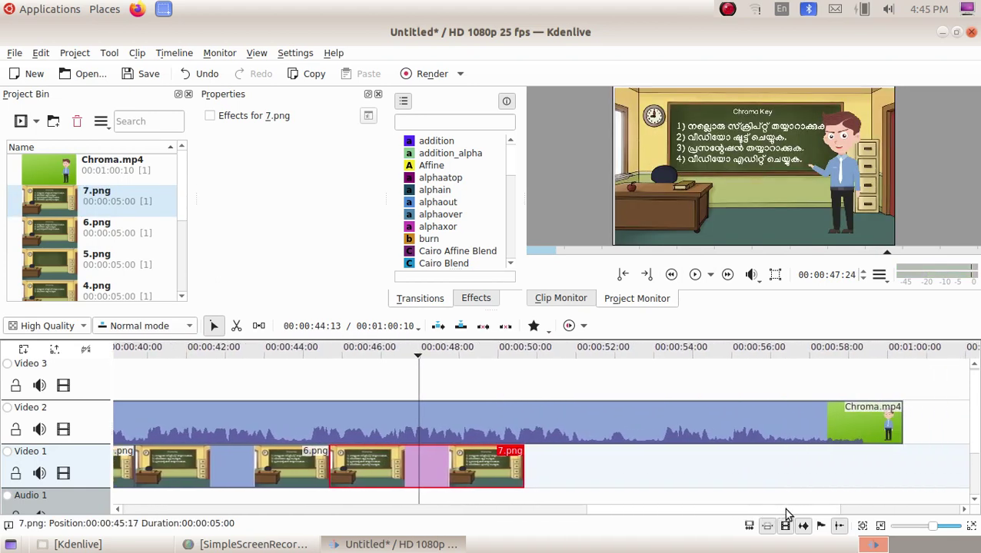
drag(522, 464, 903, 461)
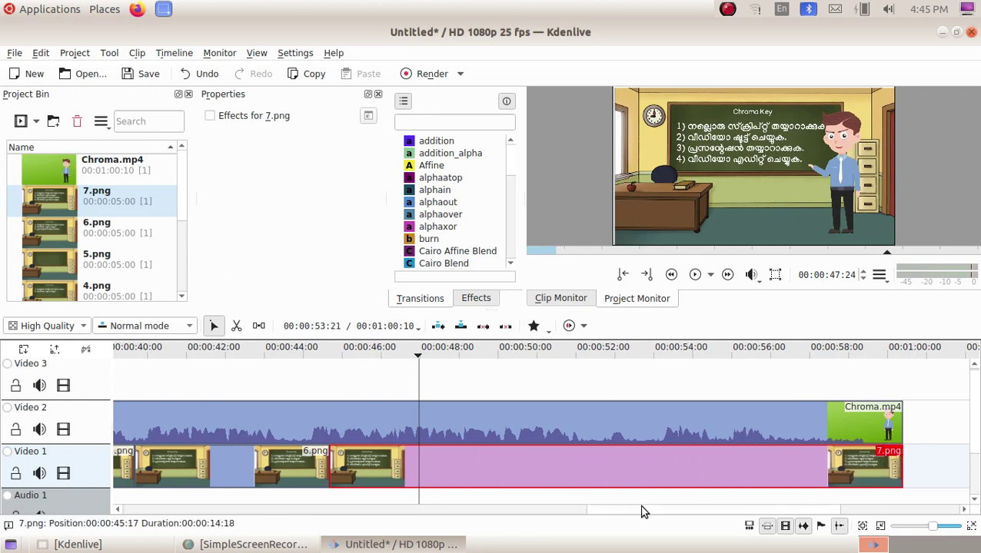
drag(645, 517, 160, 510)
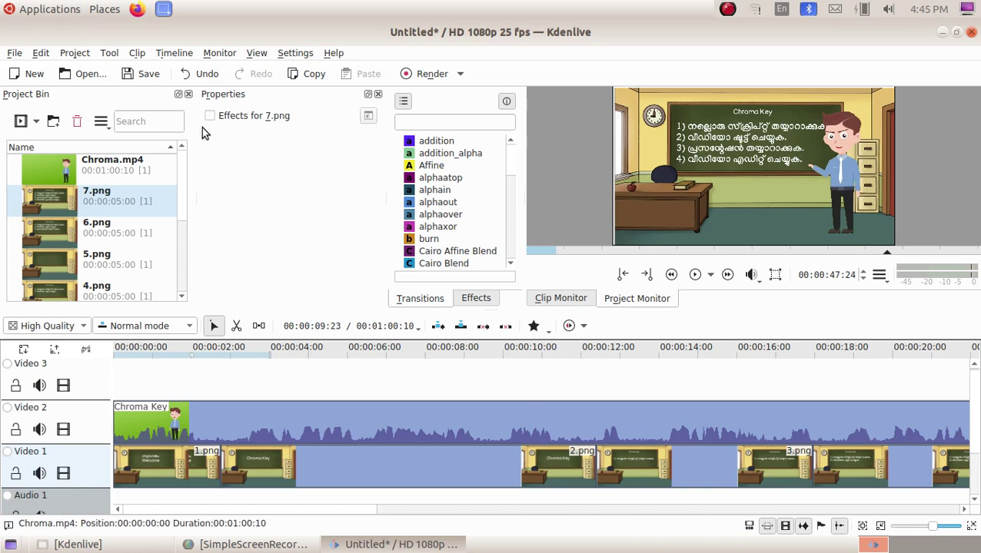
click(148, 75)
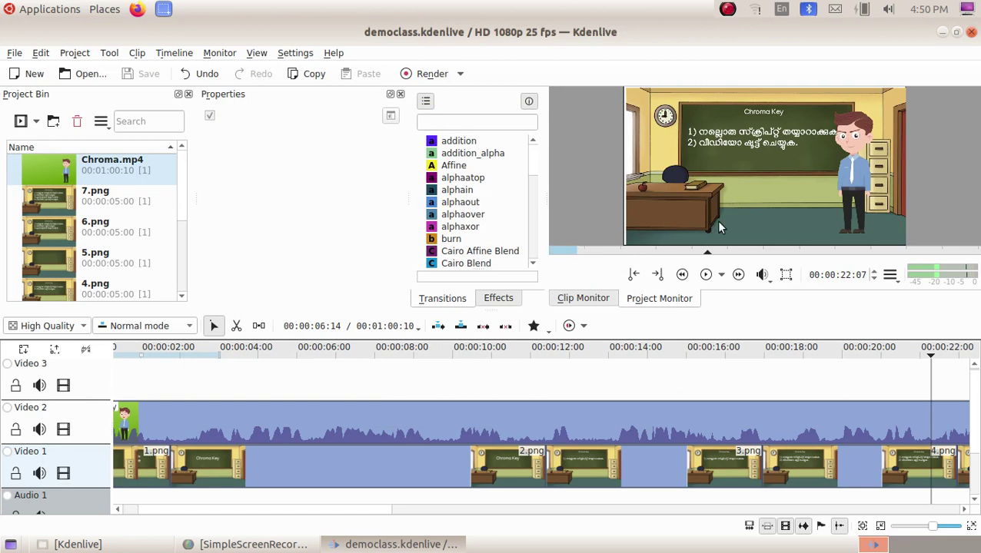
Step: Check the slides along the timeline and move the playhead to 00:00:24:05 over the blank blackboard of 5.png
drag(387, 511, 490, 505)
drag(621, 382, 692, 373)
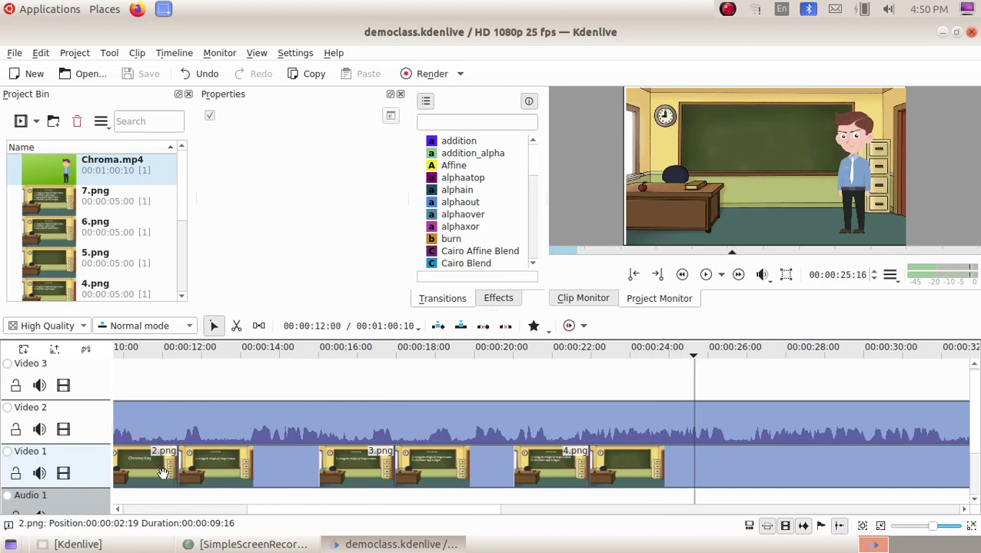
click(155, 374)
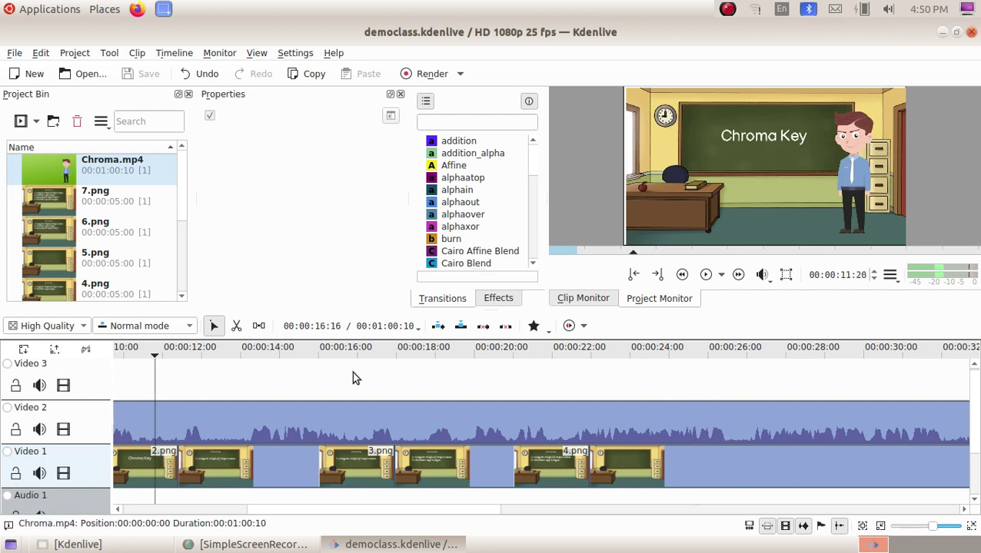
click(739, 384)
click(637, 385)
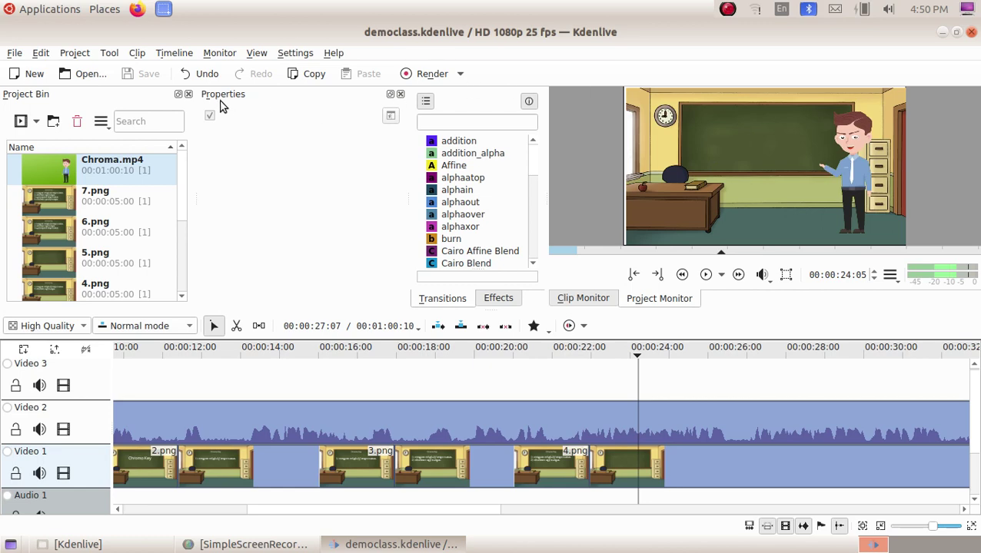
Step: Import wf.mp4 into the project and place it on Video 3 at 00:00:23:03, above the start of 5.png
click(77, 52)
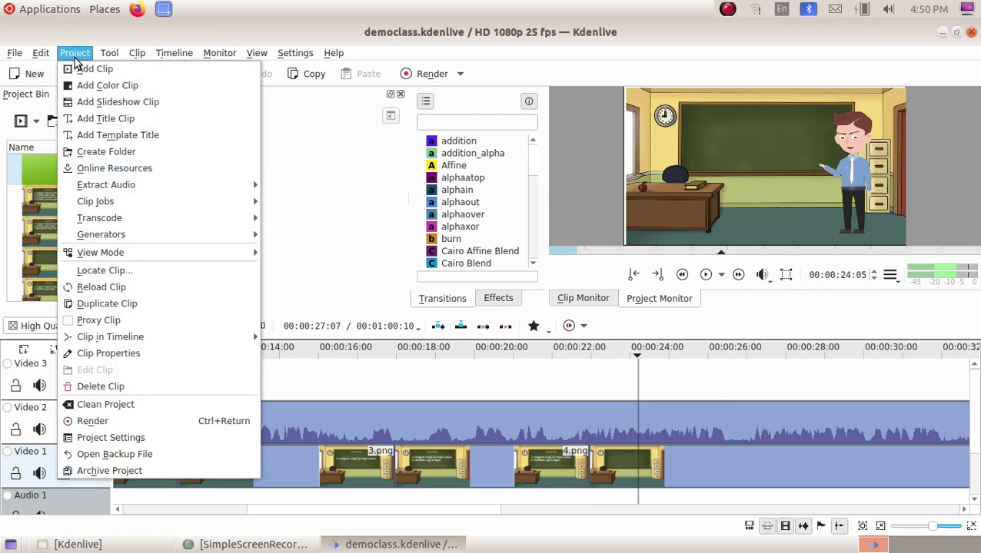
key(Escape)
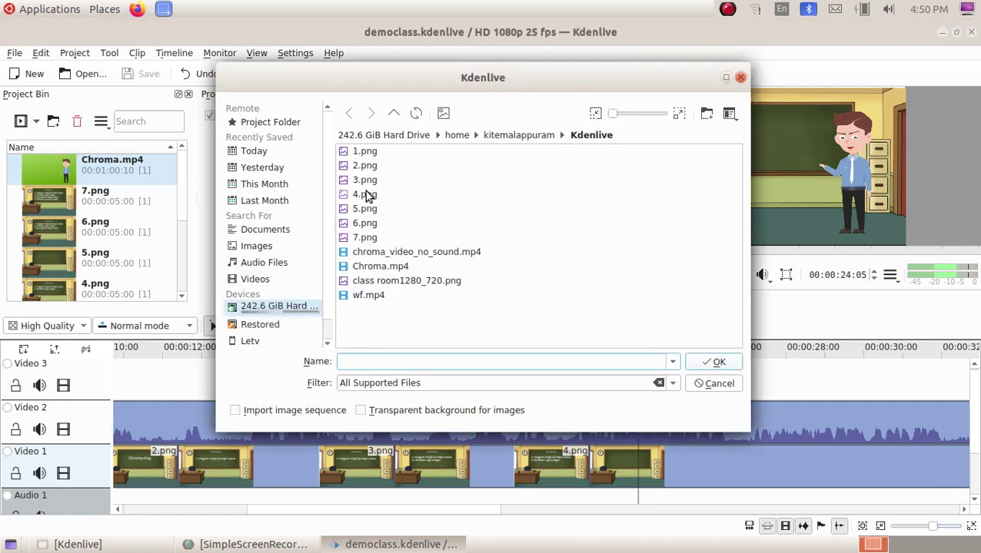
click(372, 297)
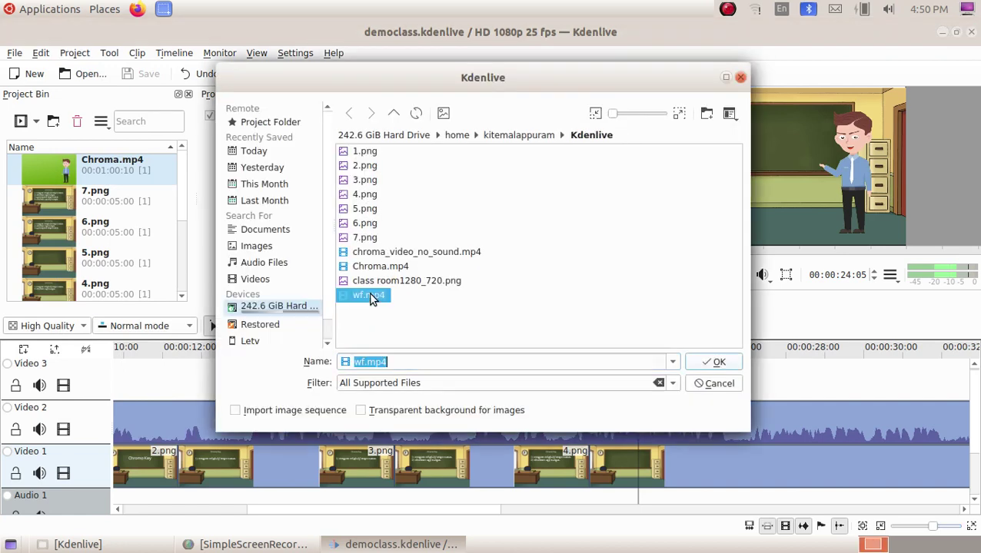
click(712, 364)
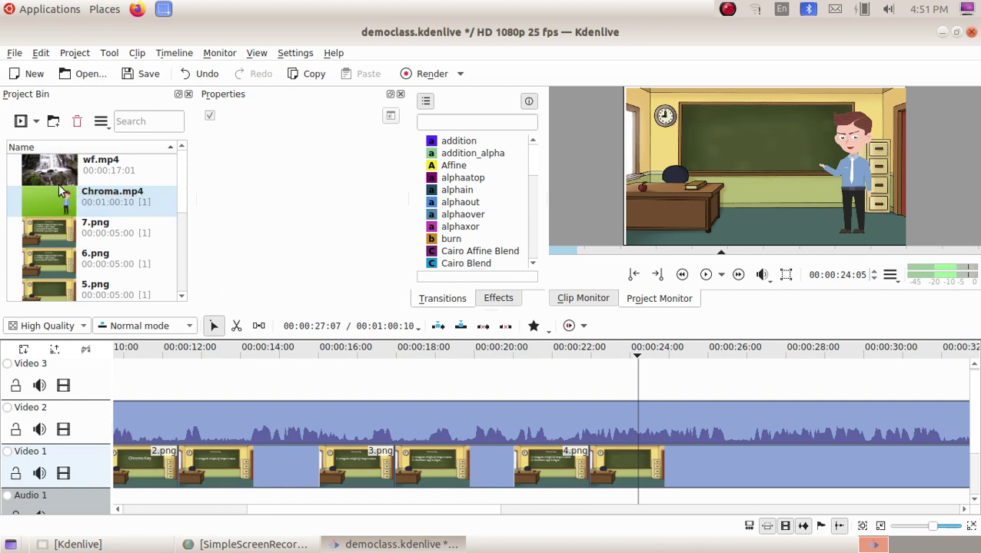
drag(56, 177, 599, 388)
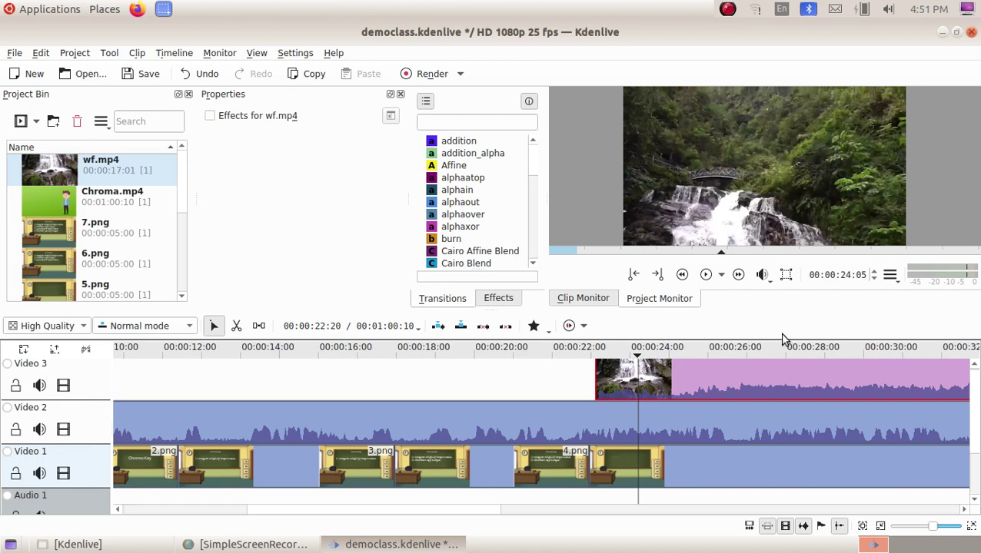
Step: Add the Position and Zoom effect to the wf.mp4 clip on Video 3 and set its size to 40%
right_click(727, 380)
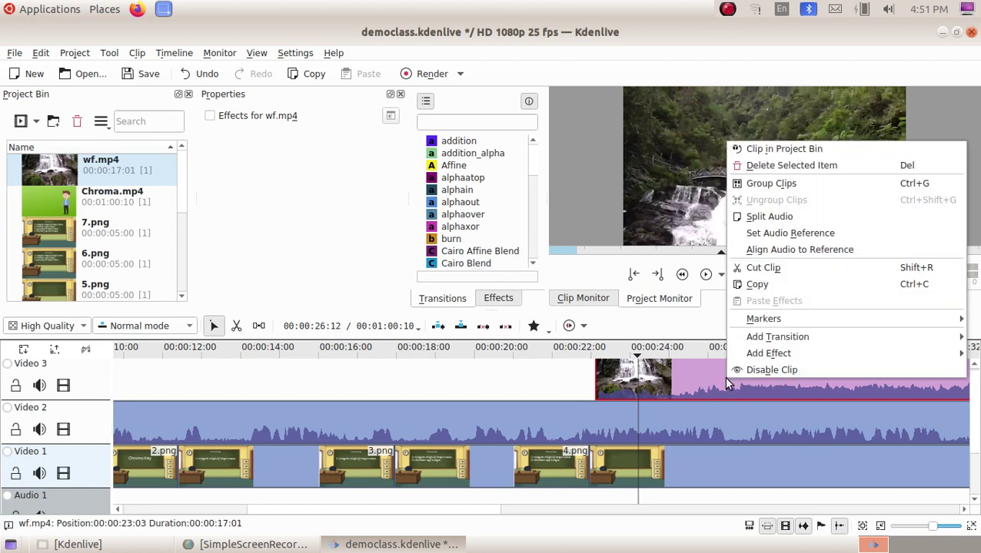
mouse_move(772, 361)
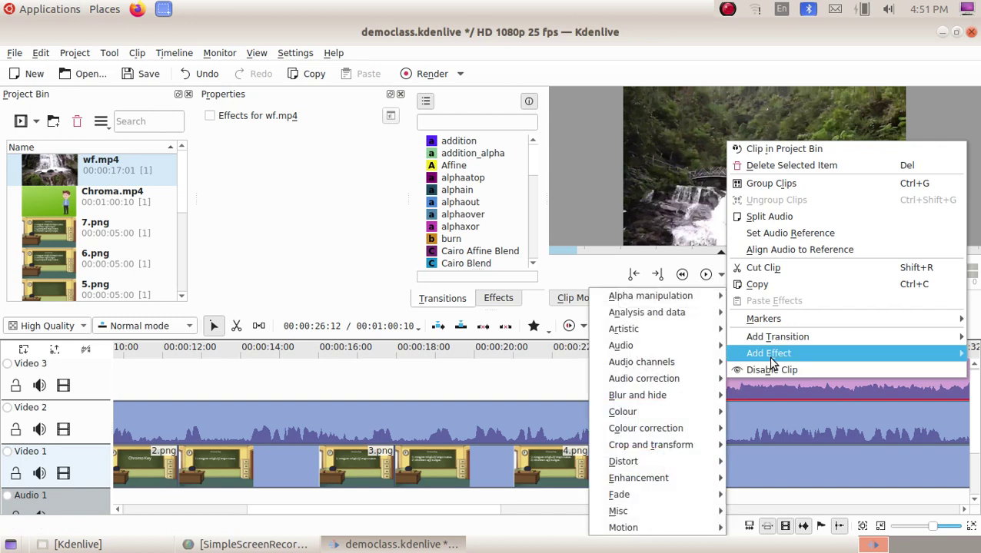
mouse_move(695, 445)
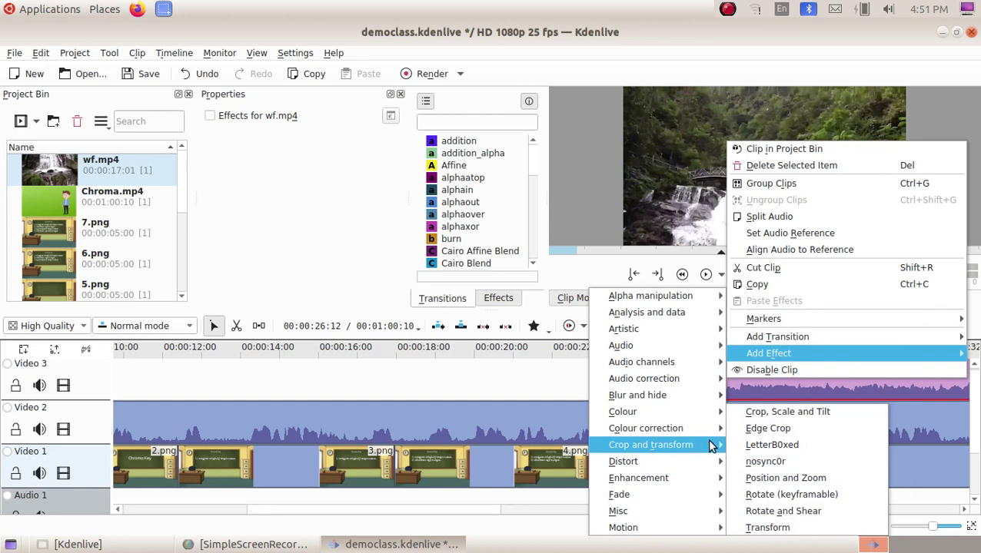
click(826, 478)
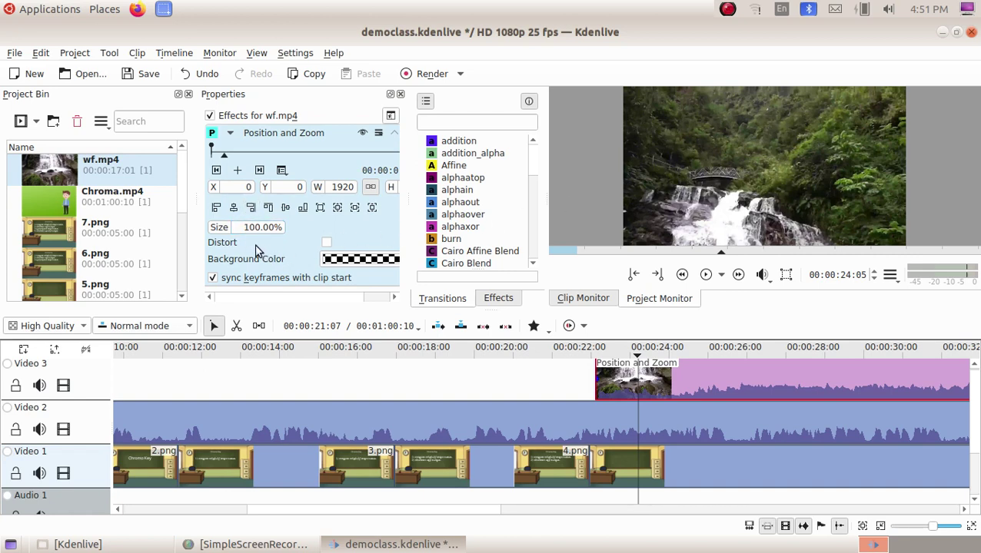
drag(254, 231, 242, 229)
text(5)
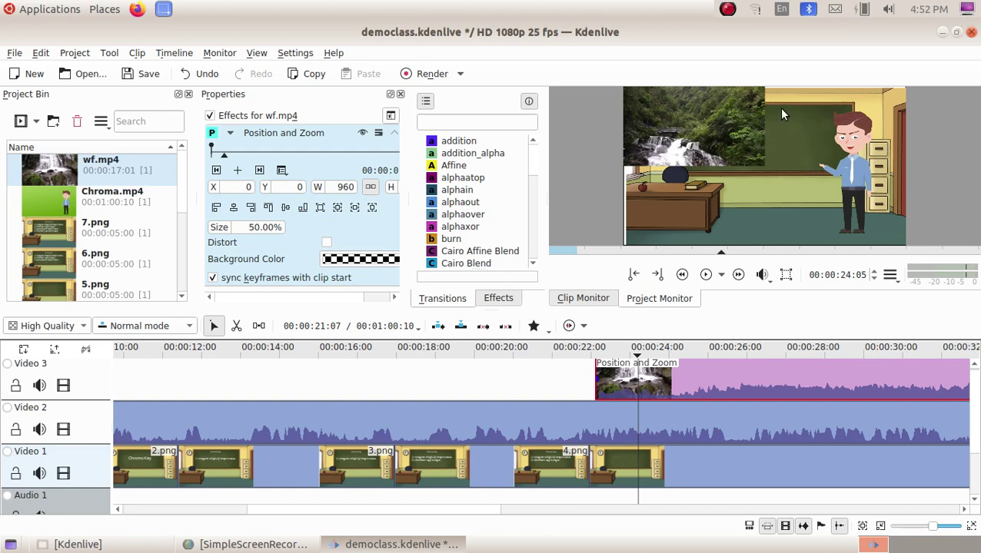
click(251, 227)
drag(251, 227, 234, 269)
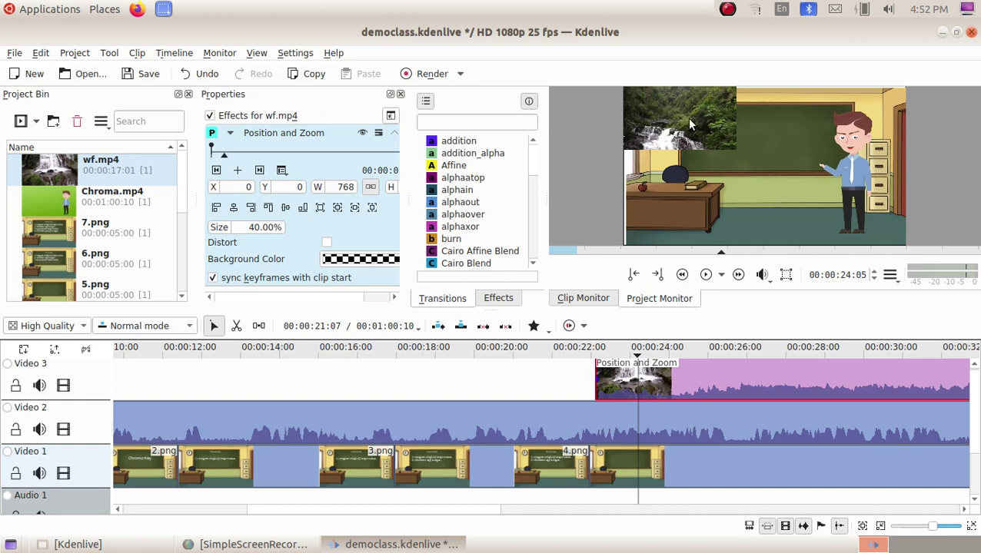
Step: Set the wf.mp4 clip's X position to 500 in the Position and Zoom effect
double_click(248, 188)
text(2)
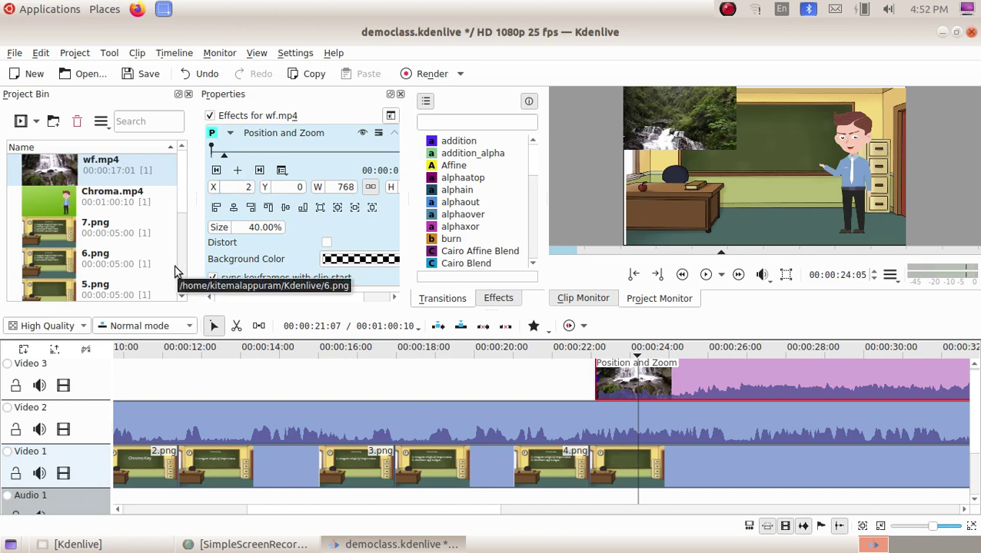
text(00)
key(Return)
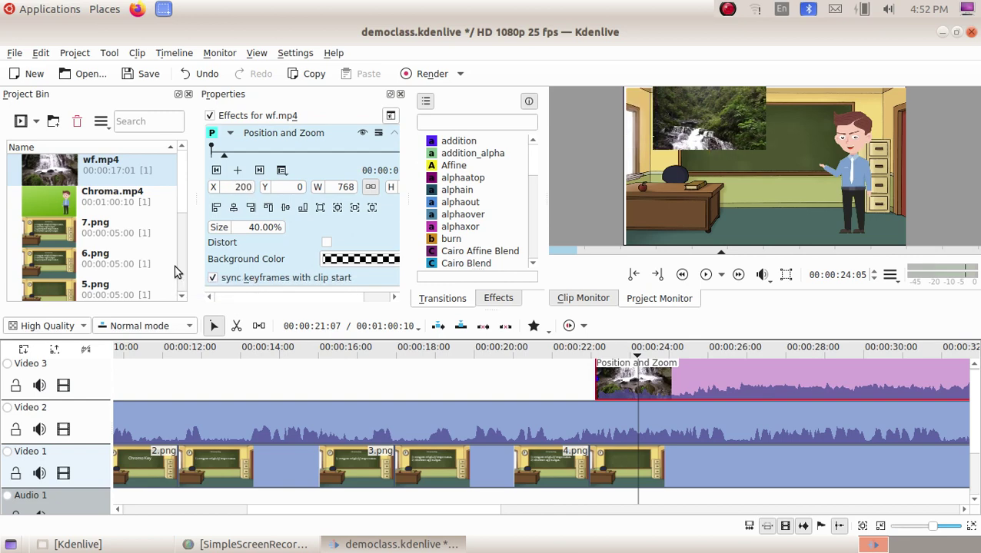
drag(235, 186, 241, 187)
text(5)
key(Return)
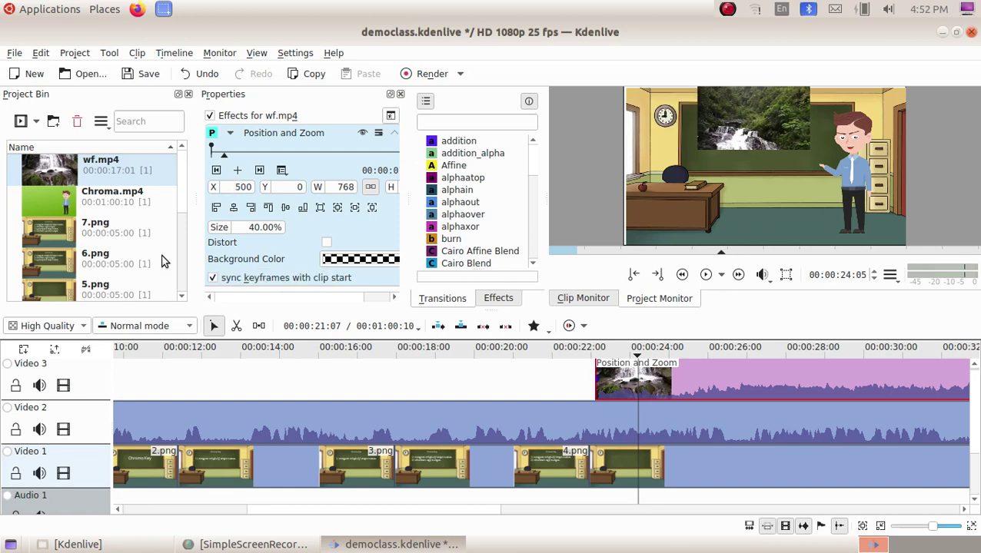
Step: Set the wf.mp4 clip's Y position to 150 to lower it onto the blackboard
click(302, 189)
text(100)
key(Return)
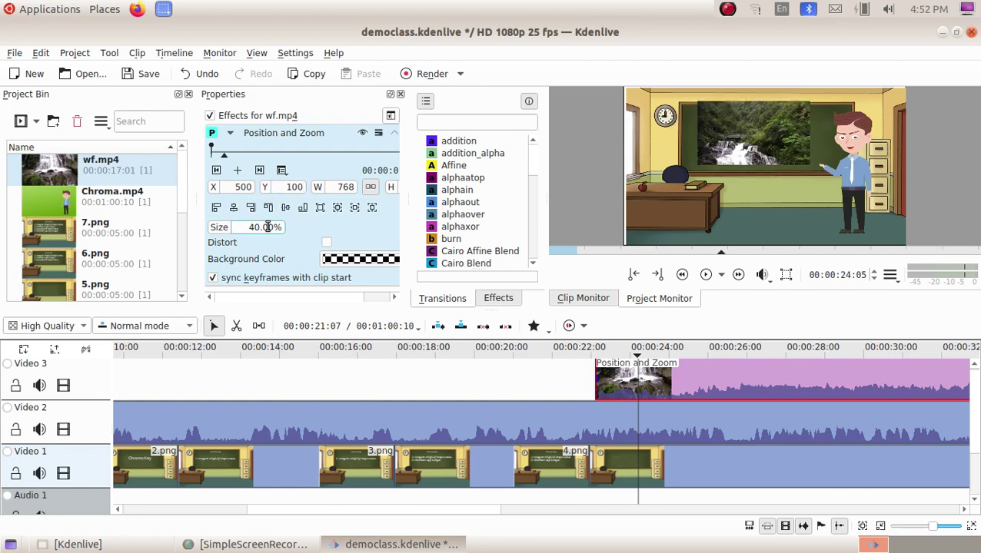
double_click(296, 188)
text(150)
key(Return)
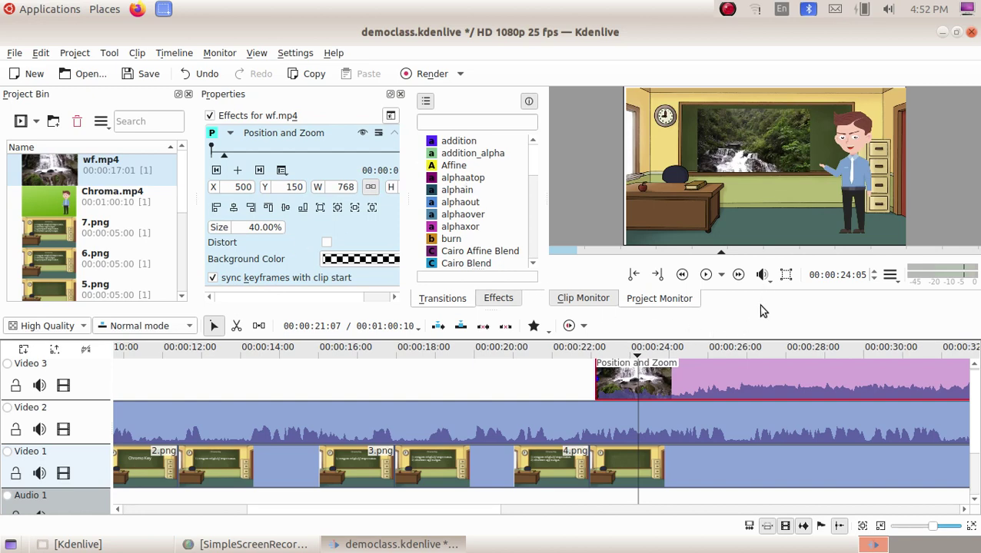
Step: Enlarge the preview area and fine-tune the wf.mp4 clip's Y position to 130 so it sits within the blackboard
drag(747, 310, 741, 387)
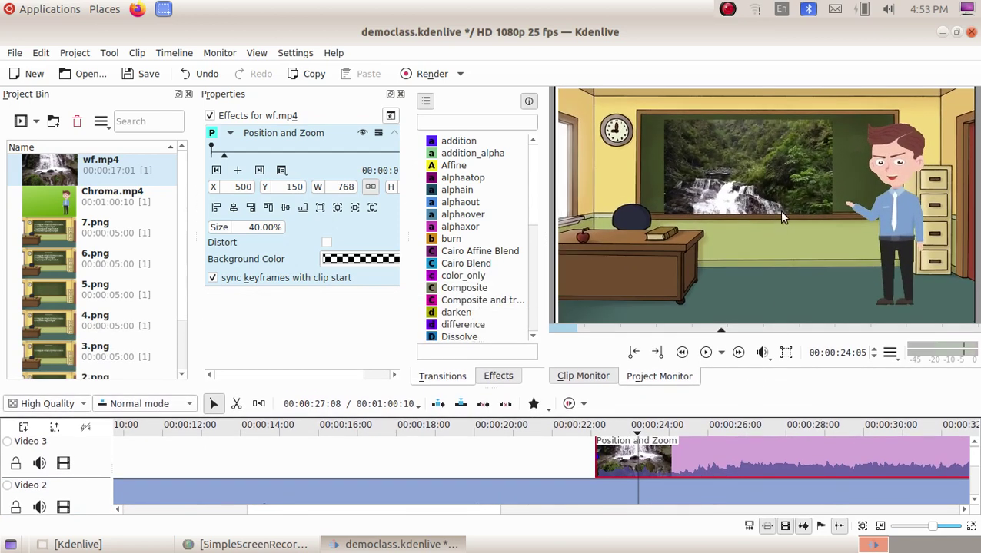
click(296, 187)
key(BackSpace)
text(4)
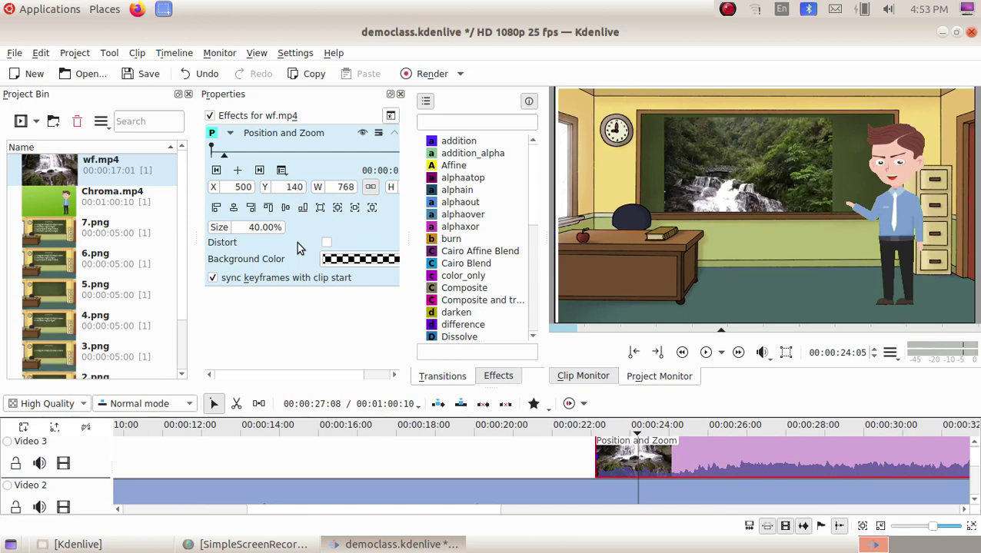
key(BackSpace)
text(3)
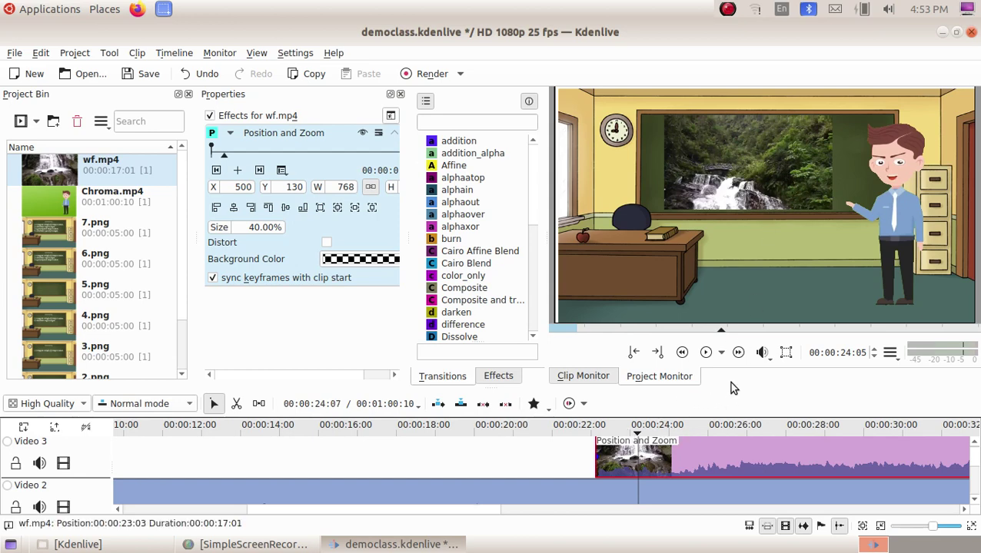
Step: Restore the larger timeline area and preview the project from 00:00:22:15 until past the end of the wf.mp4 overlay
drag(727, 389, 727, 298)
click(576, 372)
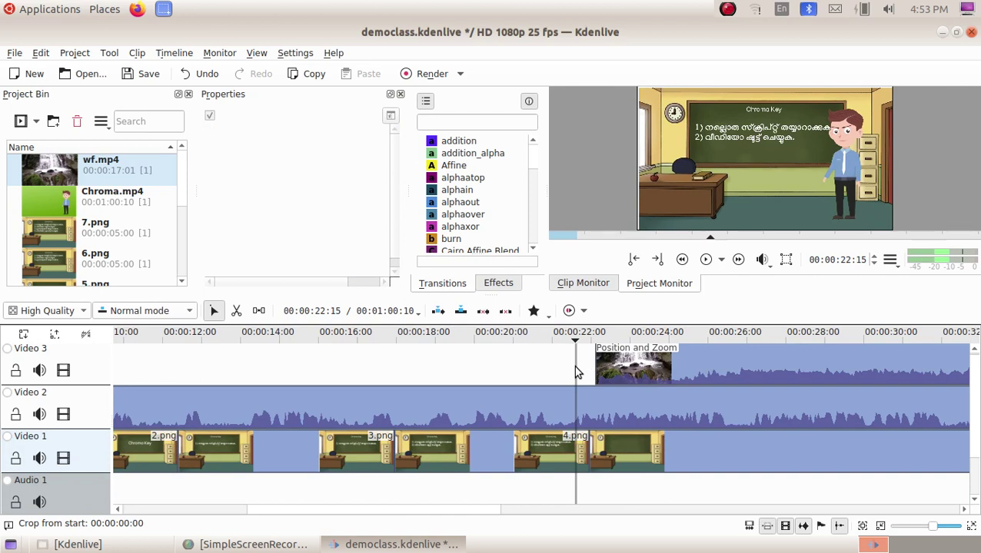
click(706, 260)
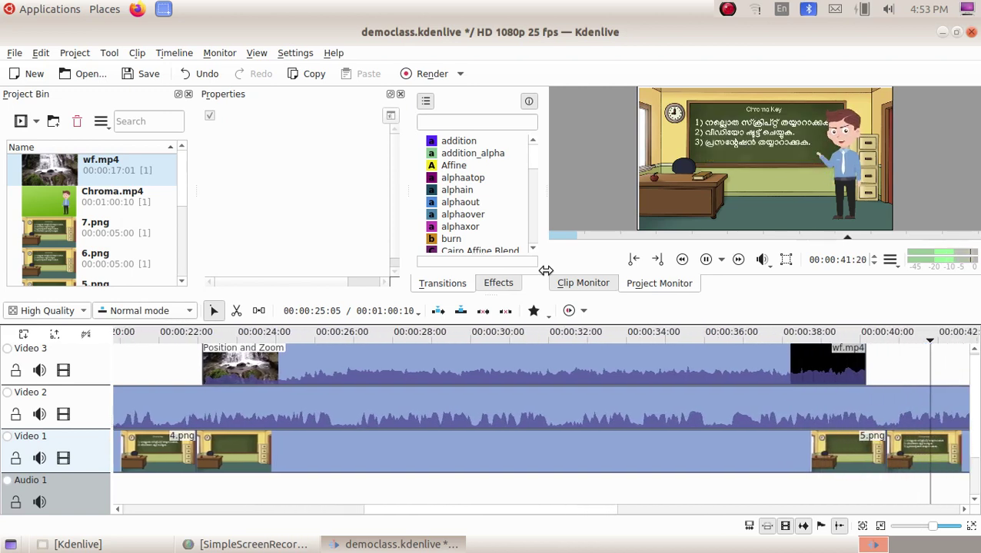
click(706, 259)
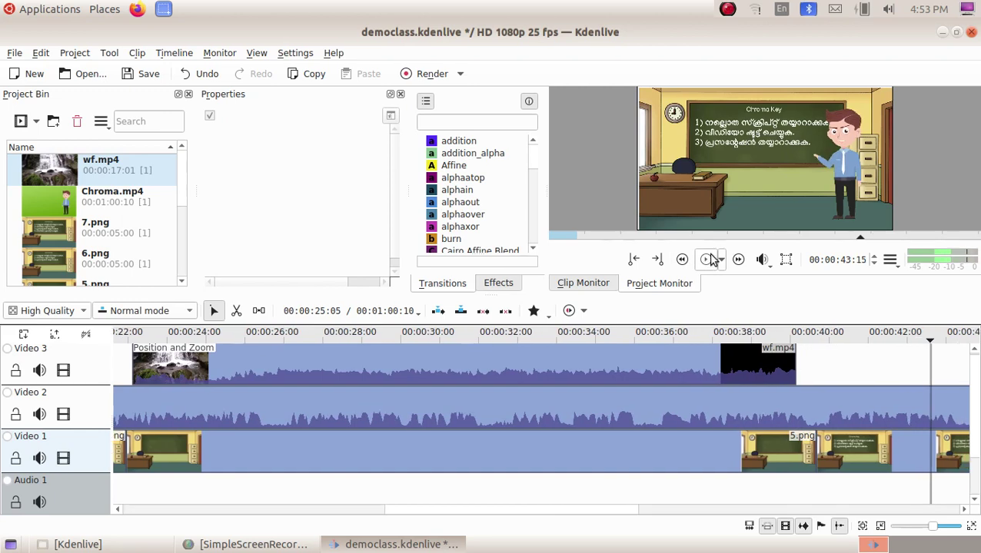
Step: Add the Gain audio correction effect to the wf.mp4 clip on the Video 3 track
click(542, 374)
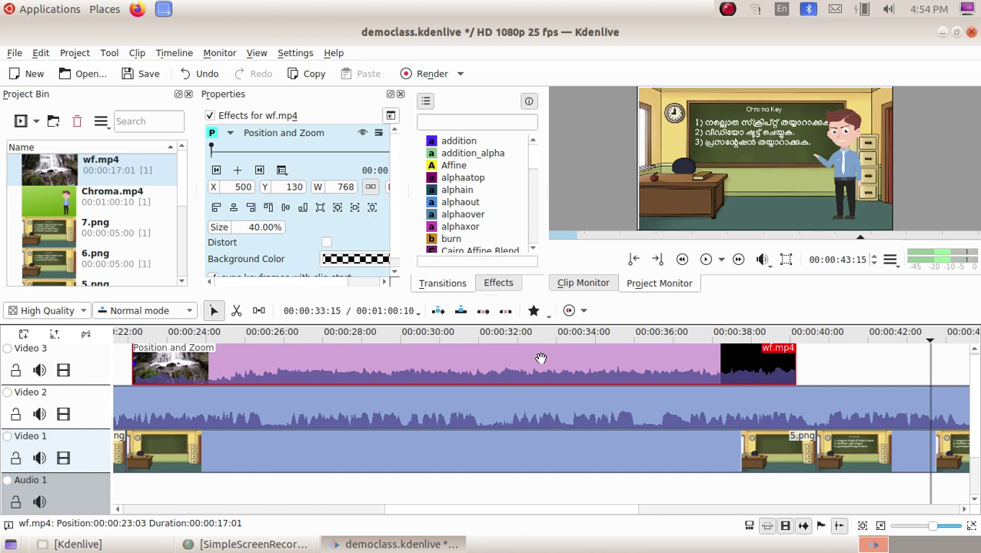
right_click(615, 367)
mouse_move(676, 342)
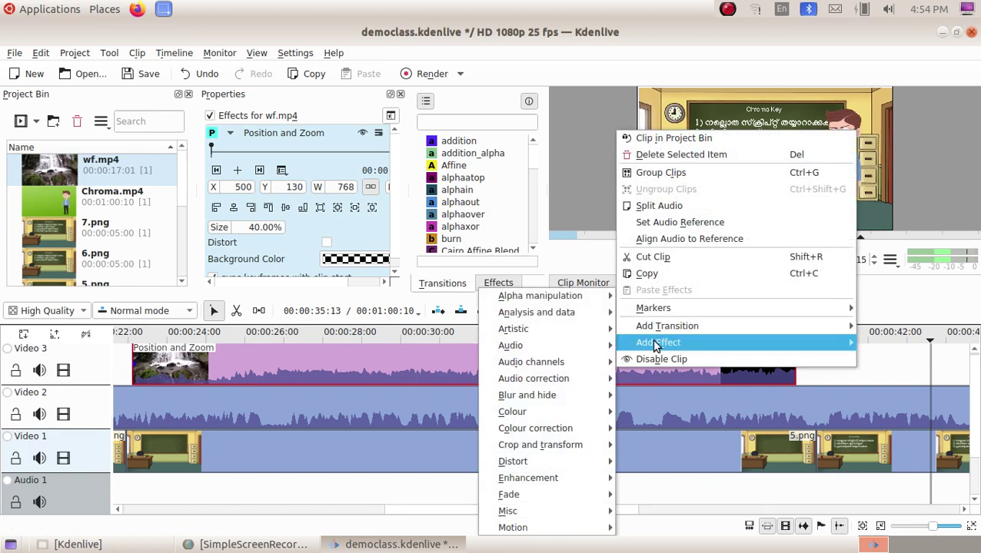
mouse_move(583, 374)
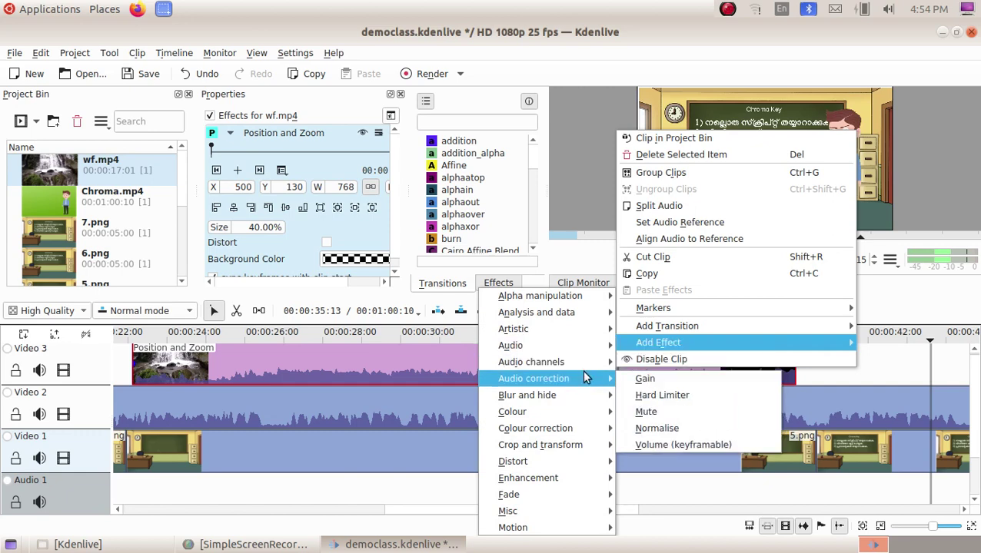
click(653, 380)
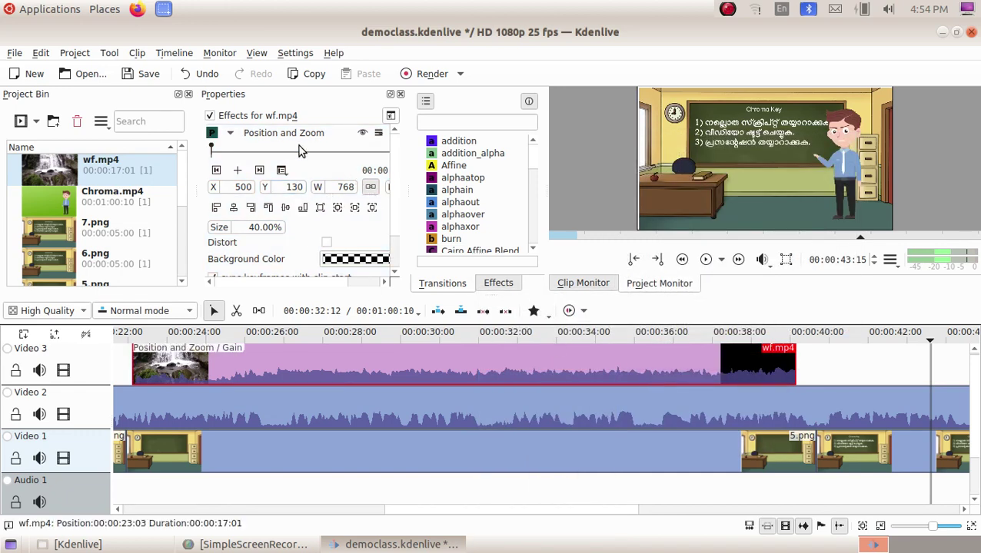
Step: Widen the effect properties area and set the wf.mp4 clip's Gain to 50%
drag(395, 176, 390, 222)
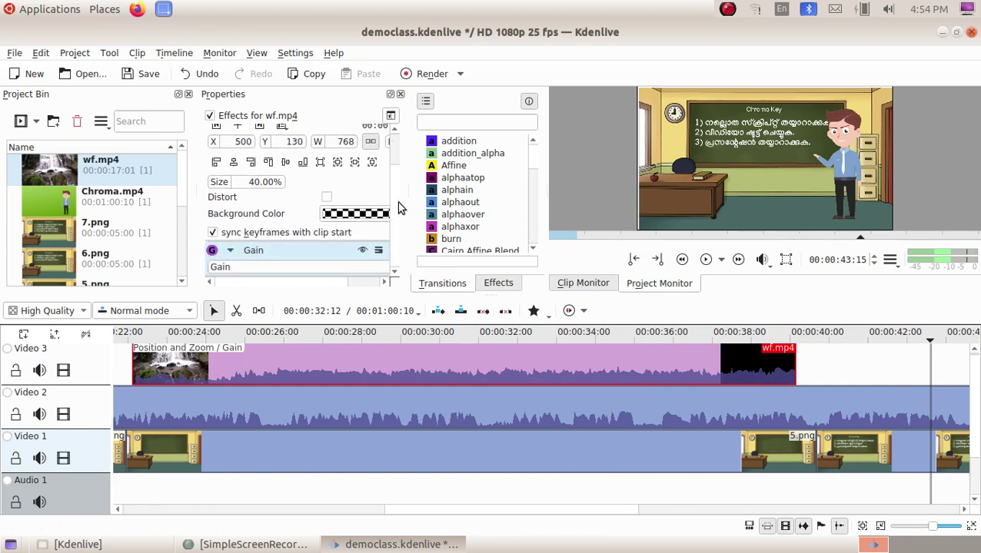
drag(193, 192, 155, 192)
drag(407, 188, 424, 192)
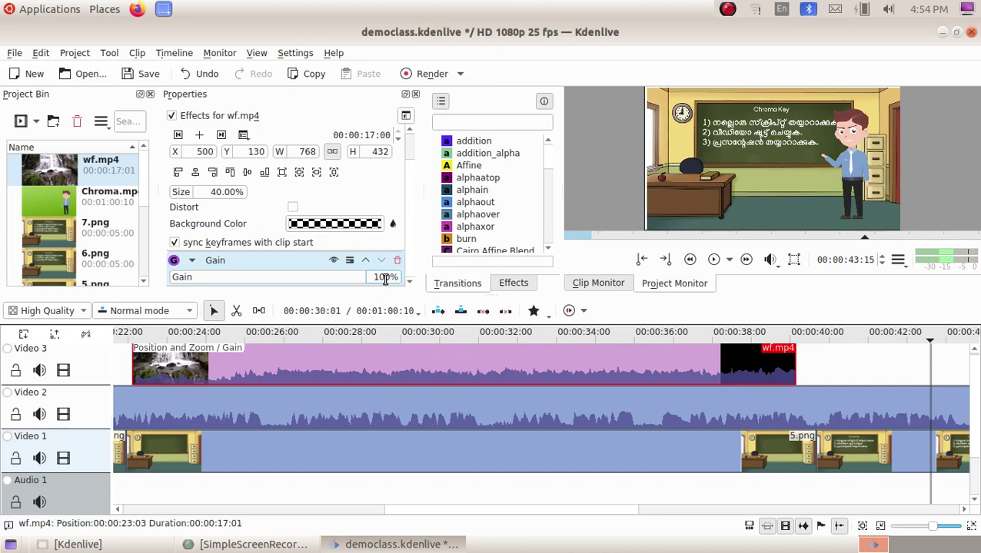
drag(384, 277, 367, 278)
text(5)
Step: Preview the project from 00:00:32:07 to hear the waterfall's volume, and recheck the wf.mp4 clip's Gain setting
click(493, 493)
click(367, 484)
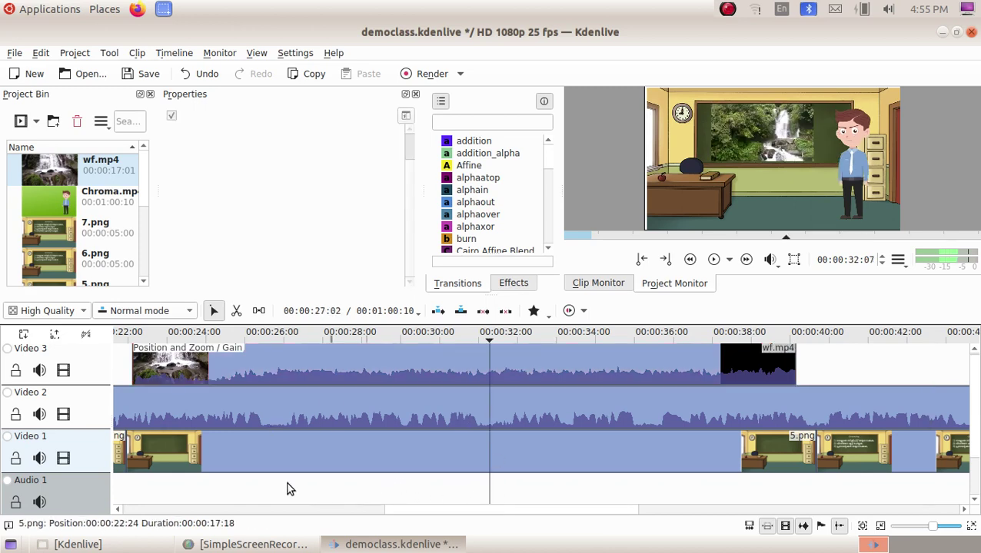
click(714, 259)
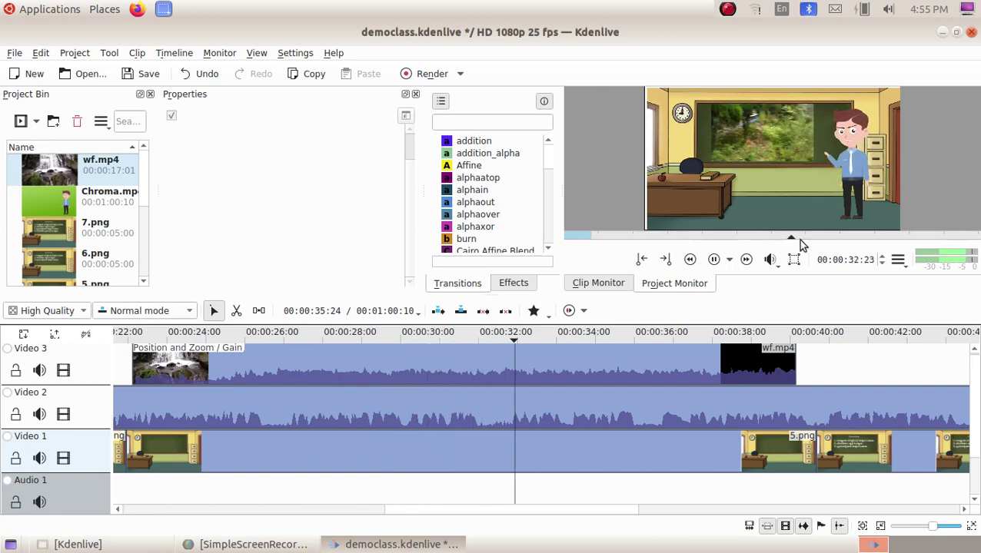
click(715, 266)
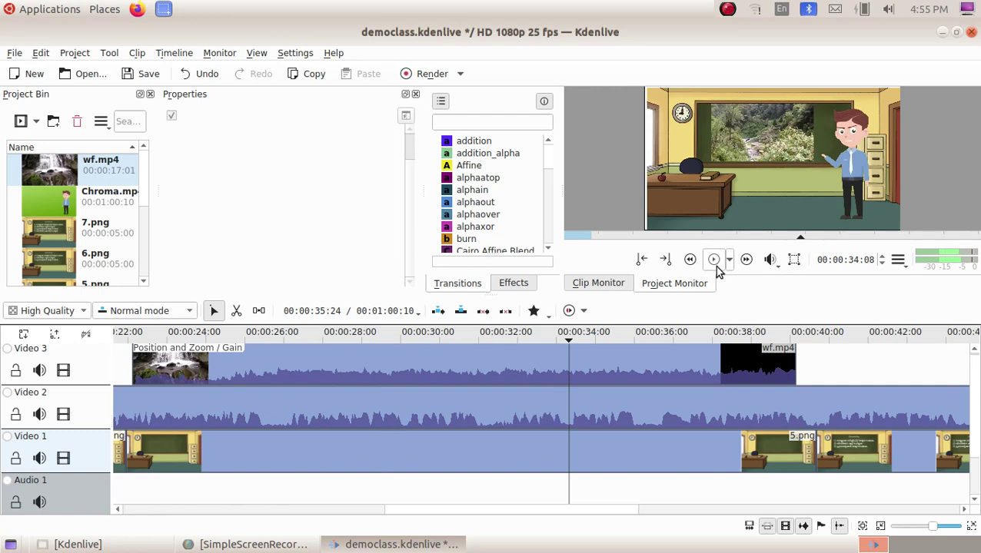
click(481, 361)
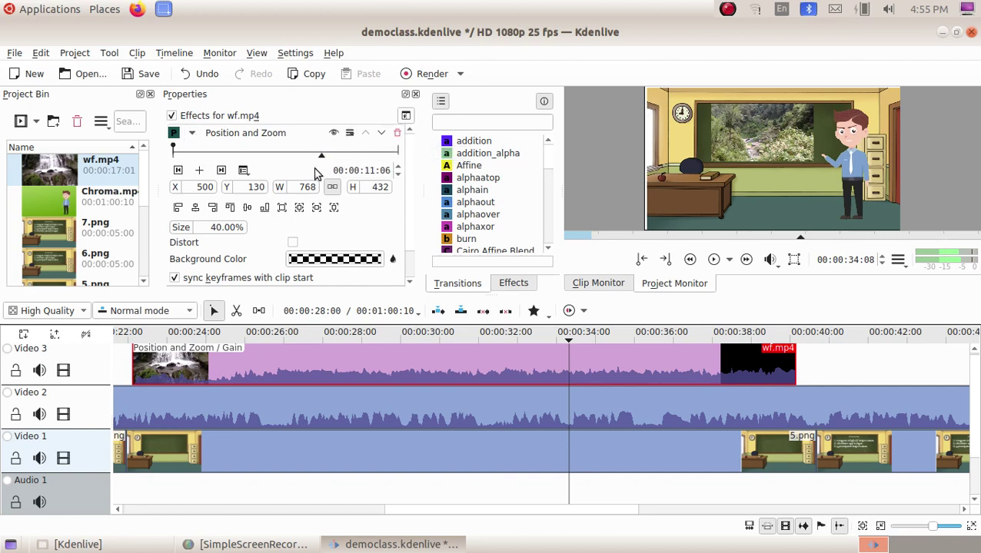
scroll(408, 175, down, 2)
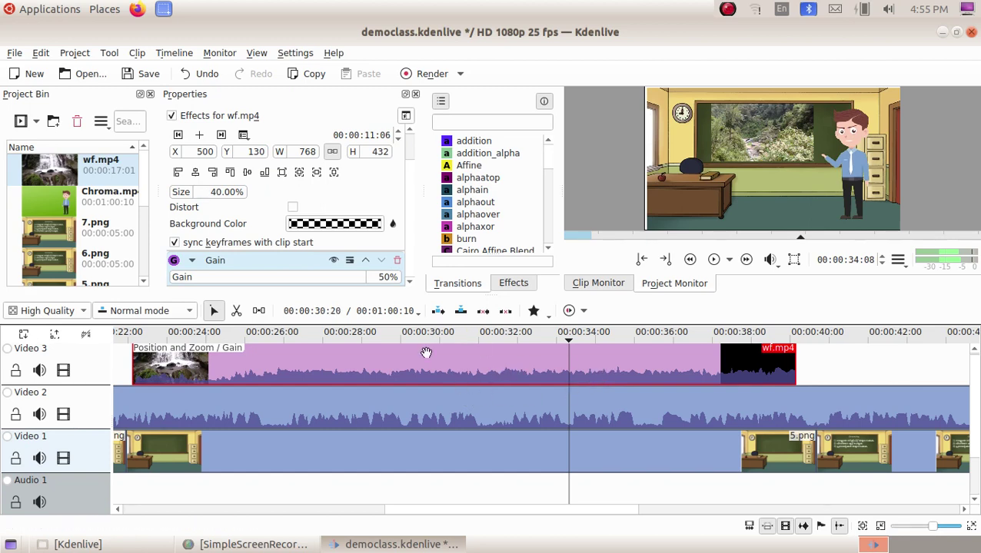
Step: Render the full project to untitled.mp4 in MP4 (H264/AAC) format at about a quarter of the quality range, and close the rendering dialog
click(432, 74)
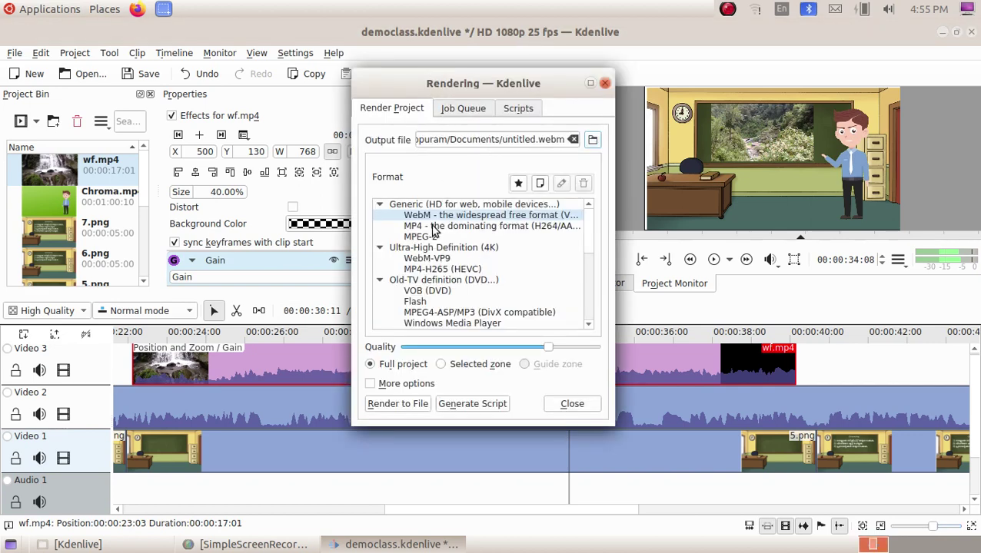
click(434, 227)
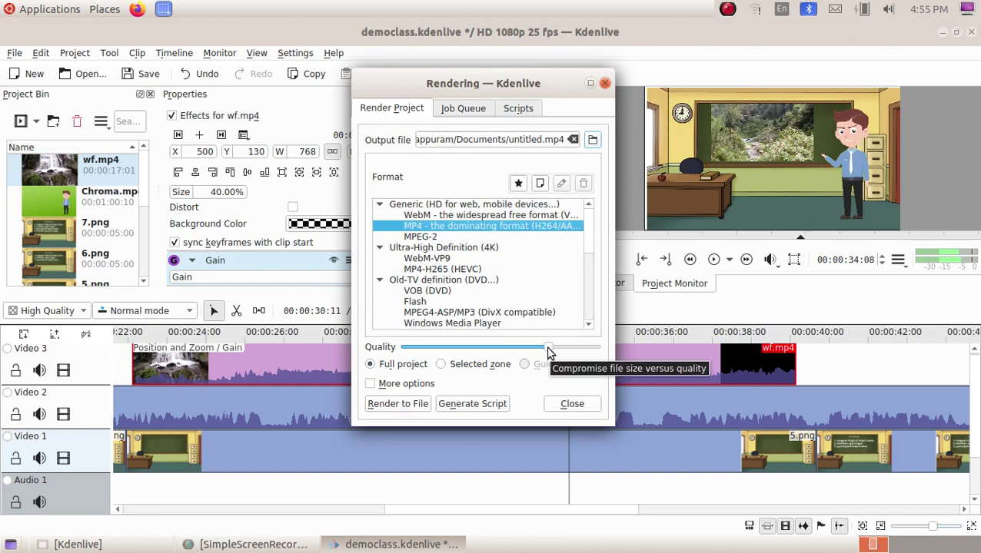
drag(464, 350, 439, 352)
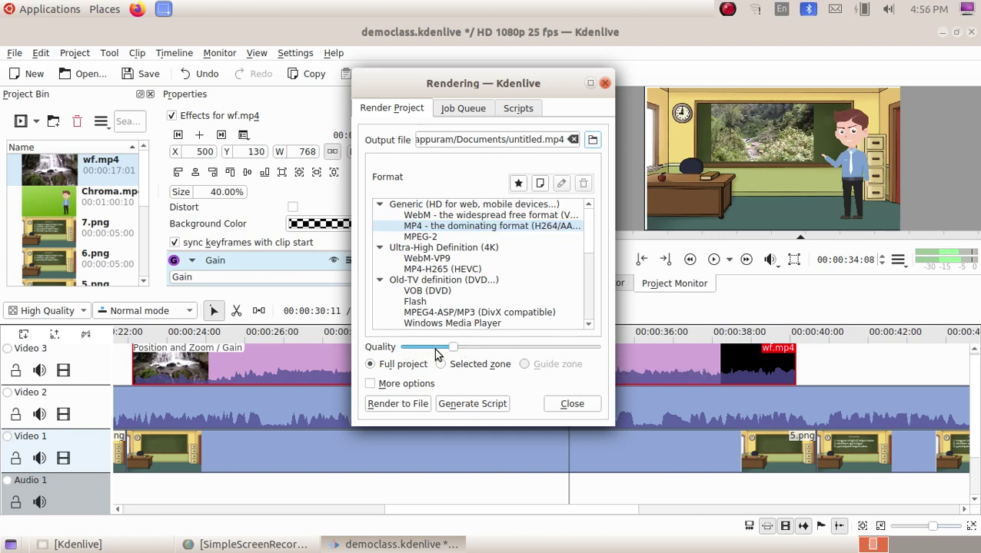
click(413, 405)
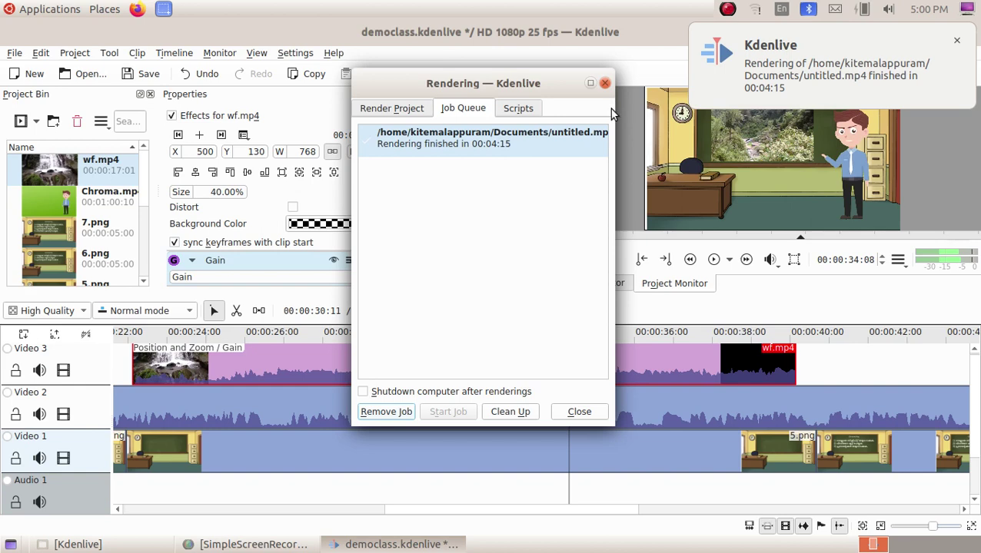
click(605, 84)
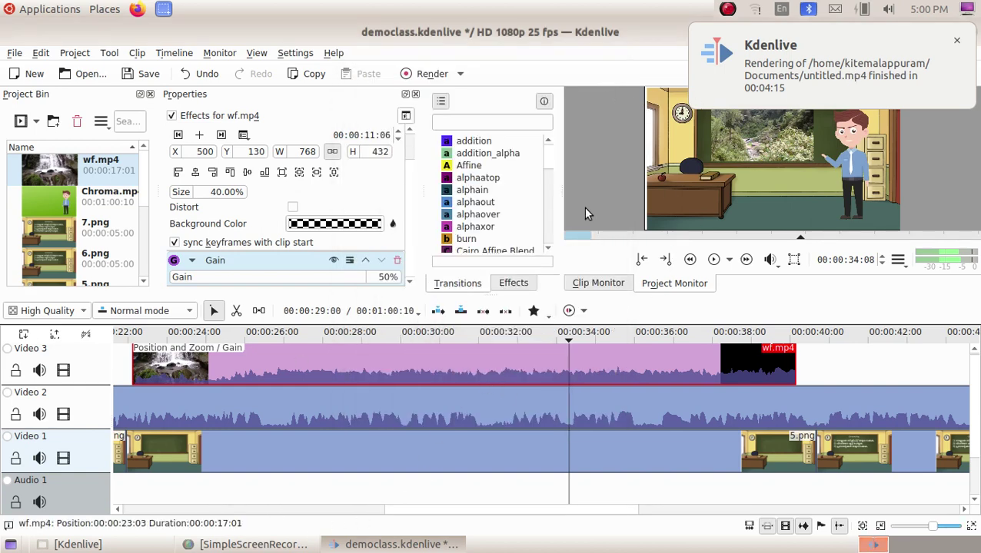
Step: Open the Documents folder in the file manager and minimize the Kdenlive window
click(113, 15)
click(112, 15)
click(113, 17)
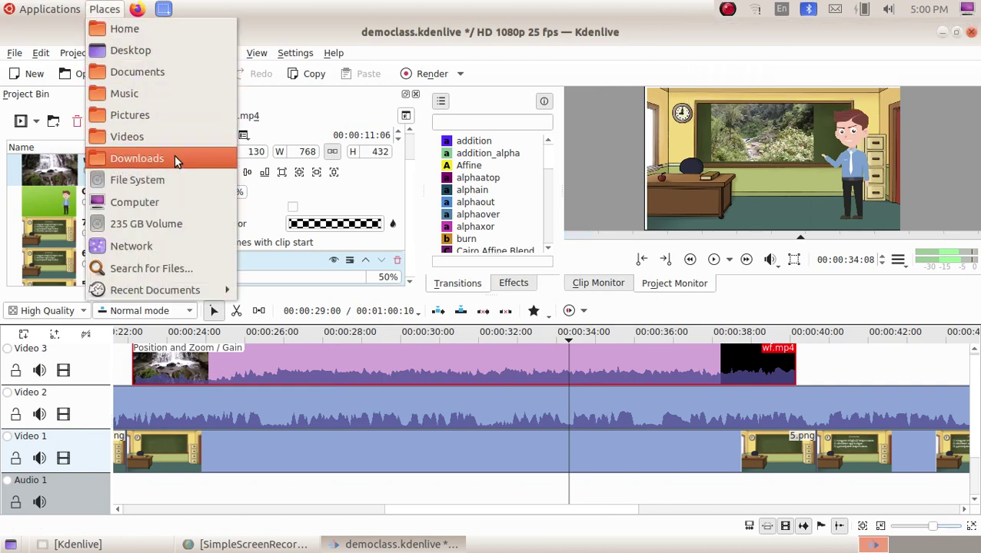
click(173, 74)
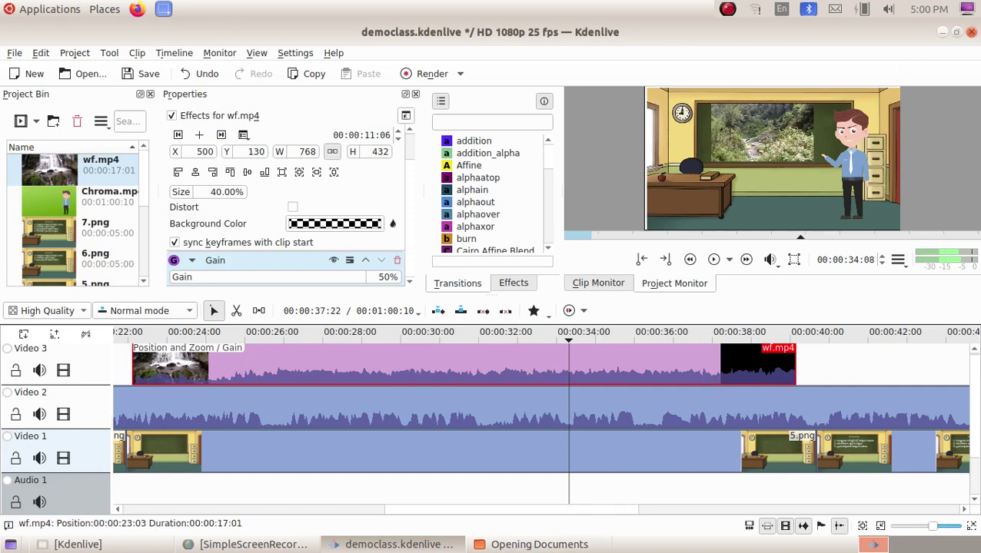
click(942, 32)
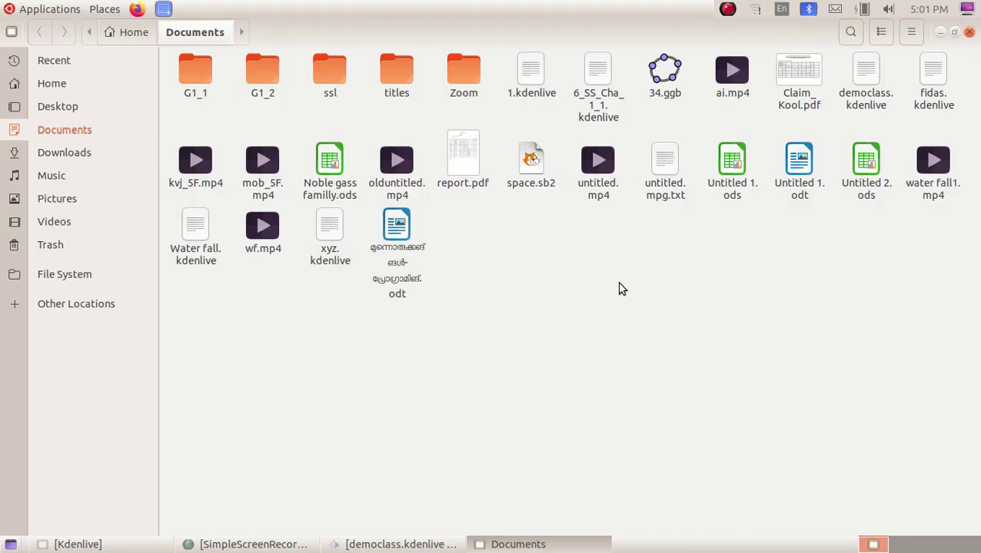
Step: Play the rendered untitled.mp4 from the Documents folder in the video player
click(604, 191)
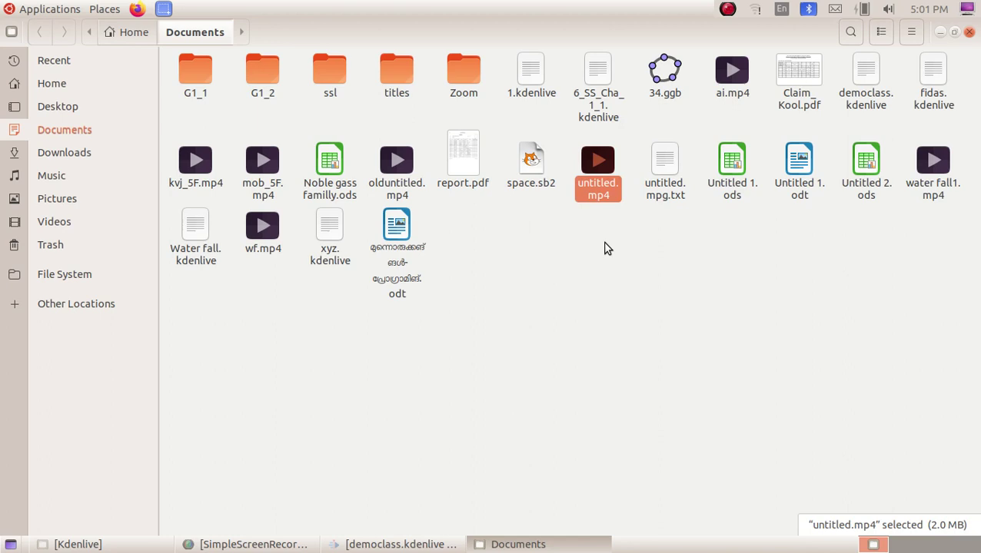
double_click(603, 204)
double_click(322, 197)
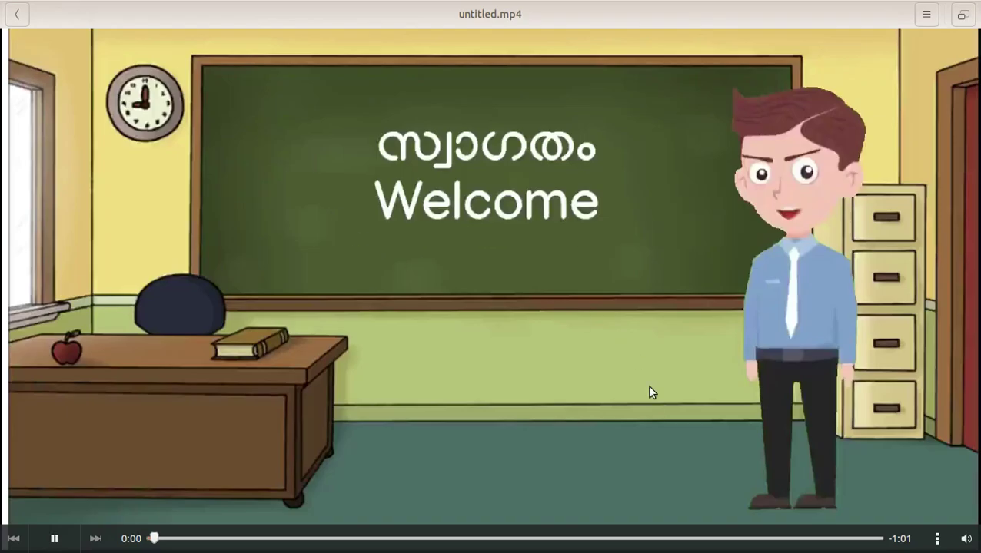